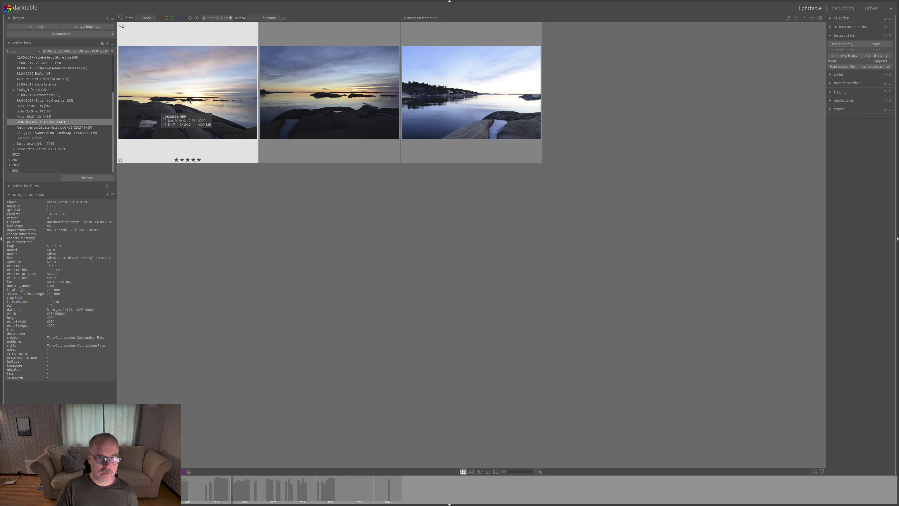
Open the five-star sunset NEF in the darkroom, reset the snapshots, take a new snapshot and hide the snapshots and history side
double_click(190, 102)
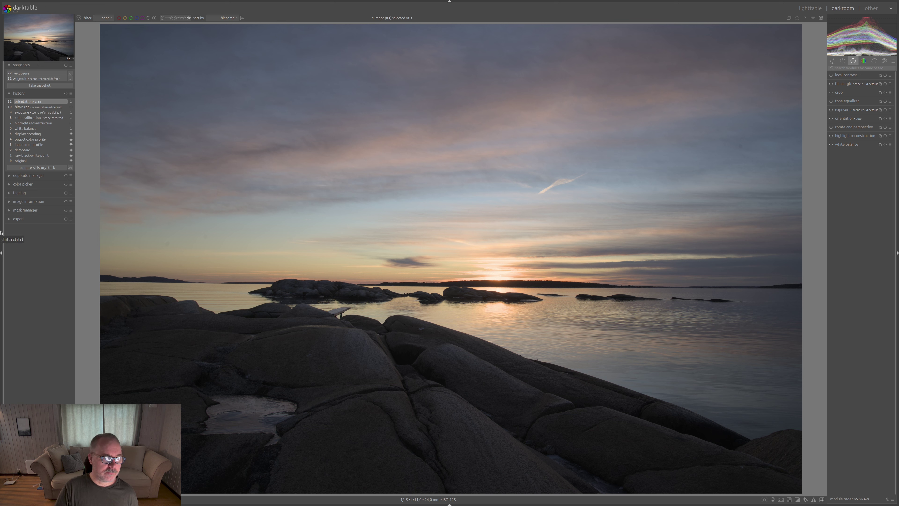
click(65, 65)
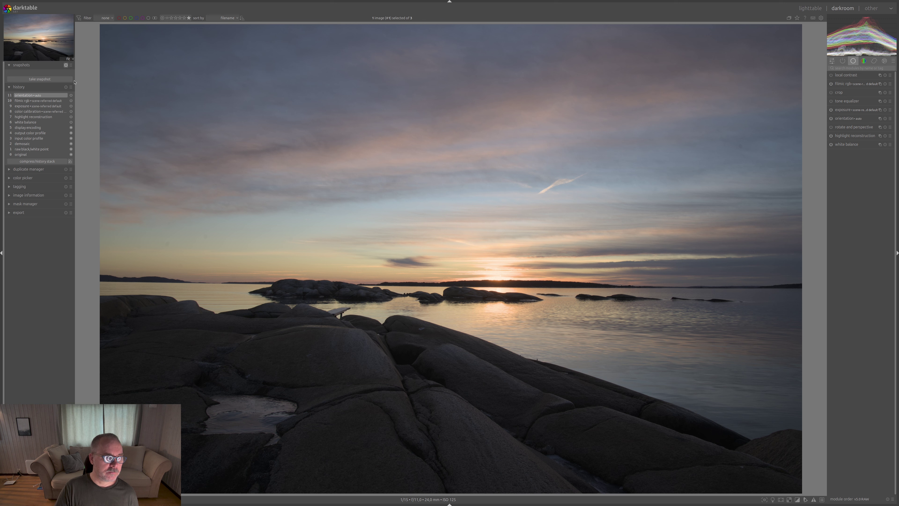
click(44, 79)
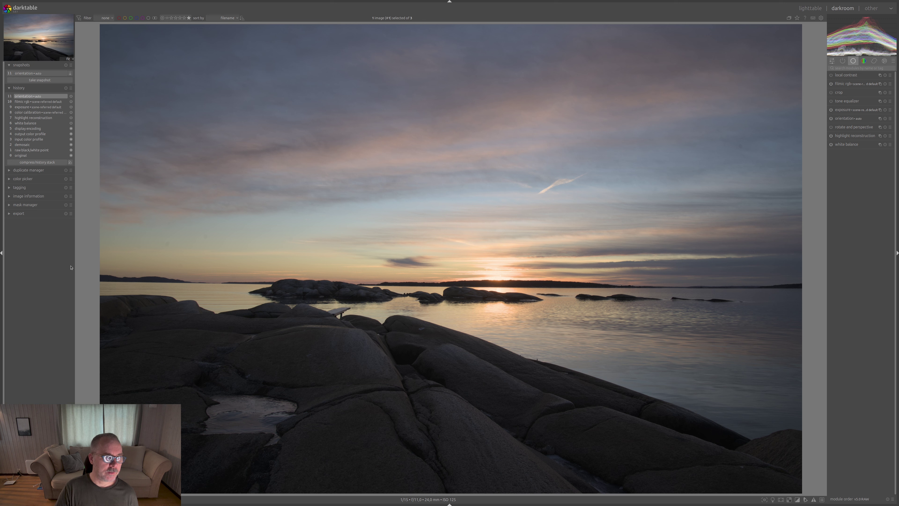
click(3, 252)
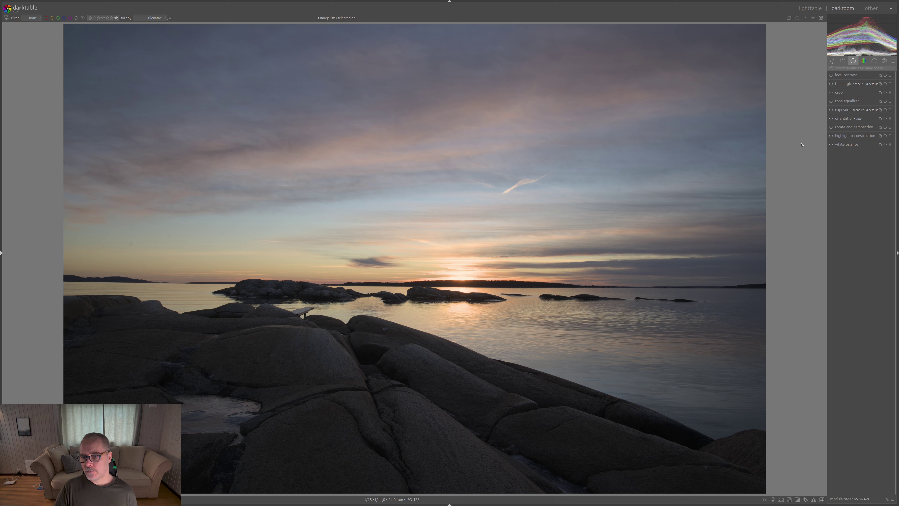
Auto tune the filmic rgb levels with dynamic range scaling at +50% and check the photo with the clipping indication
click(854, 85)
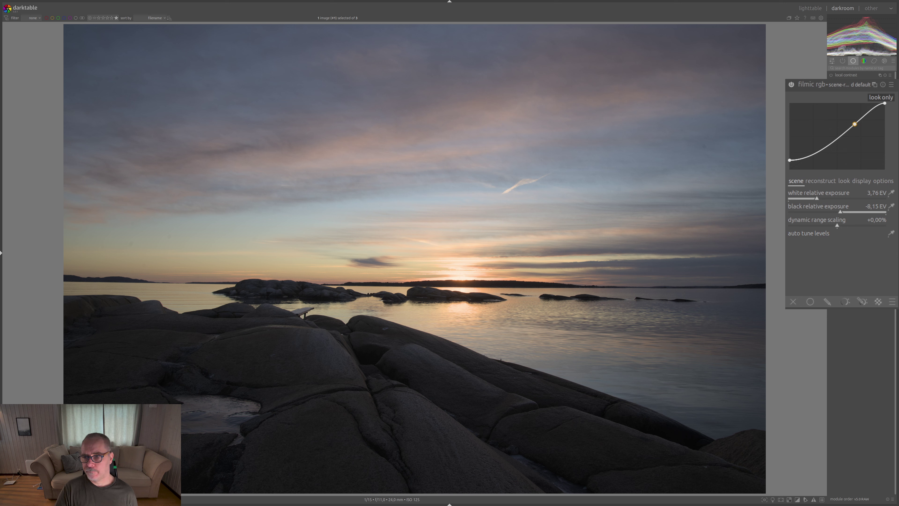
click(891, 234)
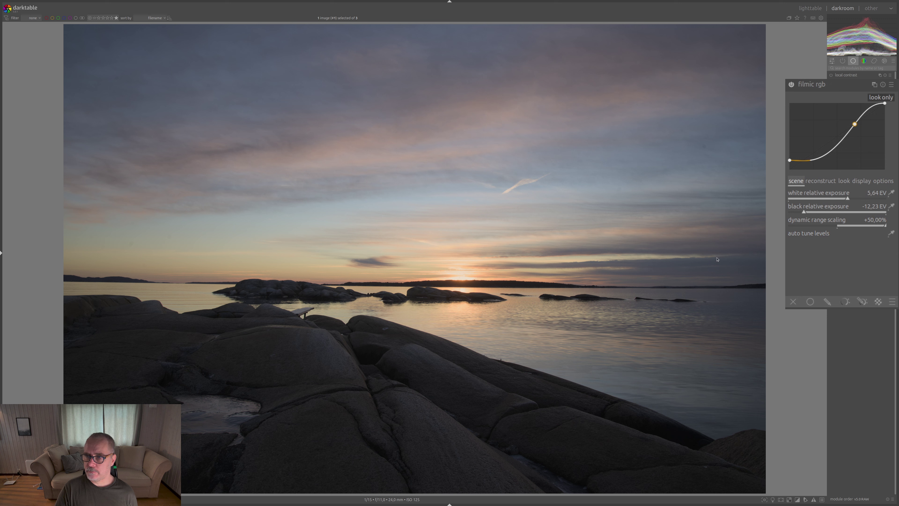
click(798, 500)
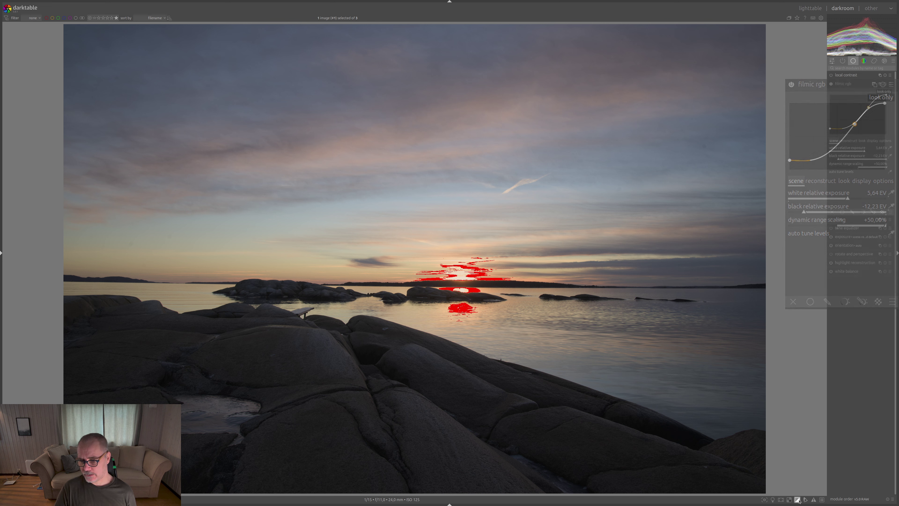
key(o)
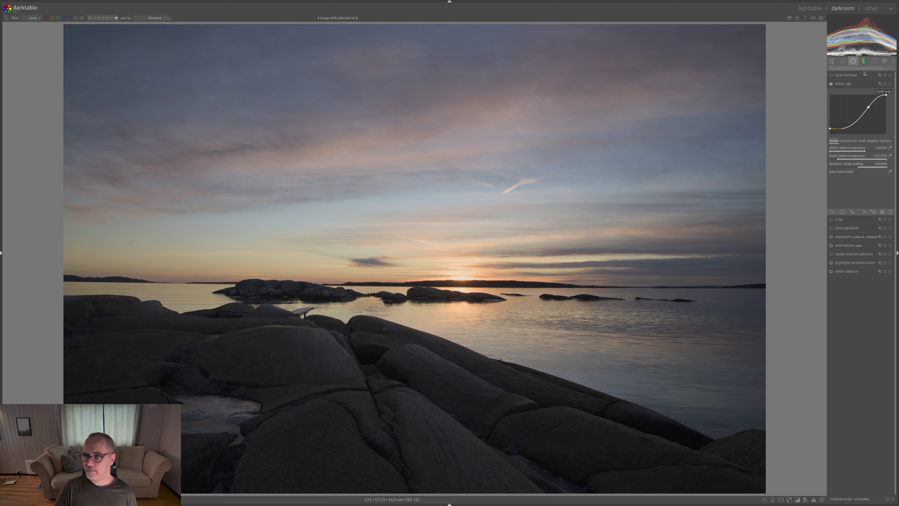
Enable haze removal with its default settings on the photo
click(874, 61)
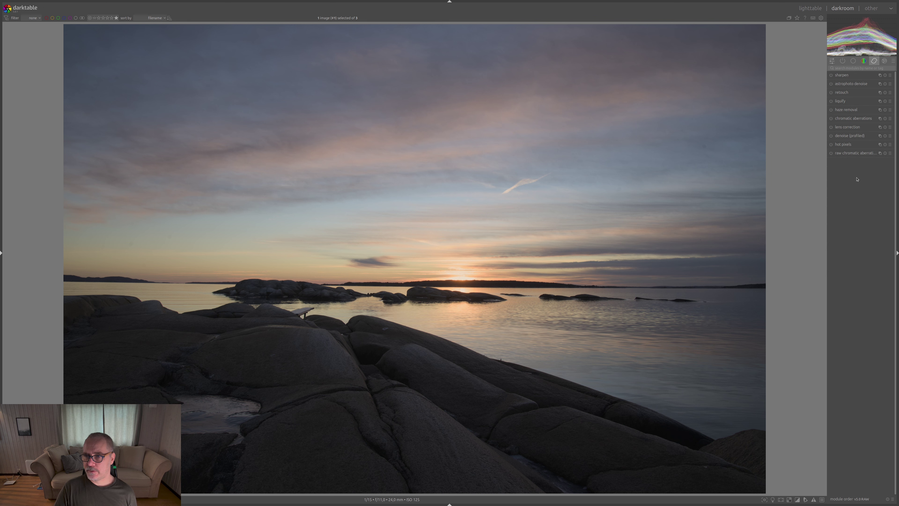
click(831, 110)
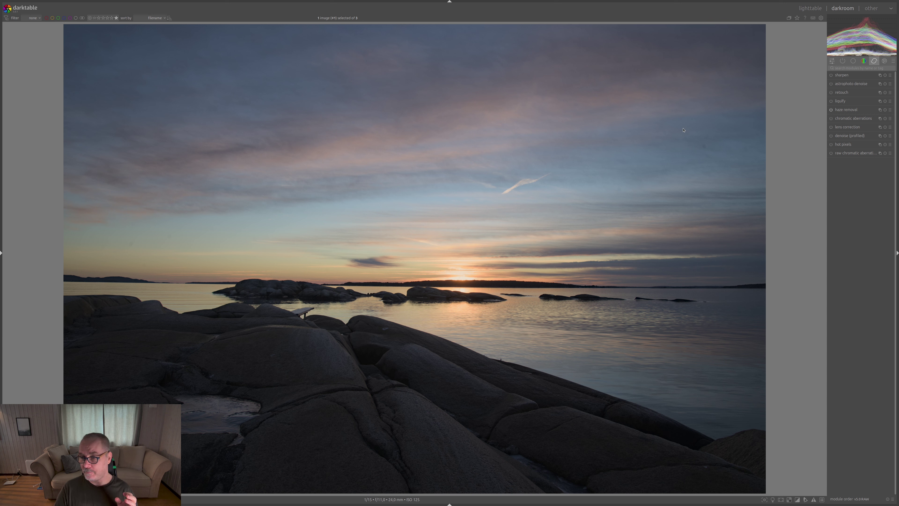
Set the color calibration white balance by sampling nearly the whole image area
click(864, 62)
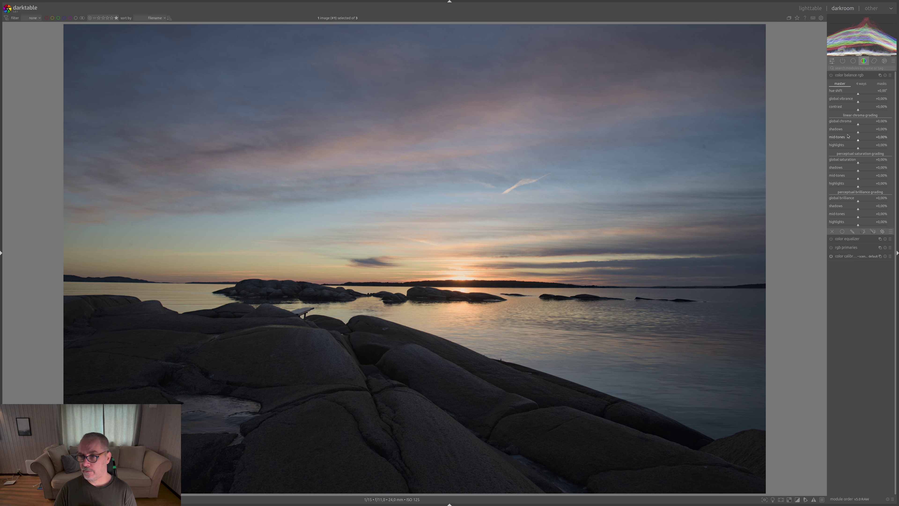
click(850, 256)
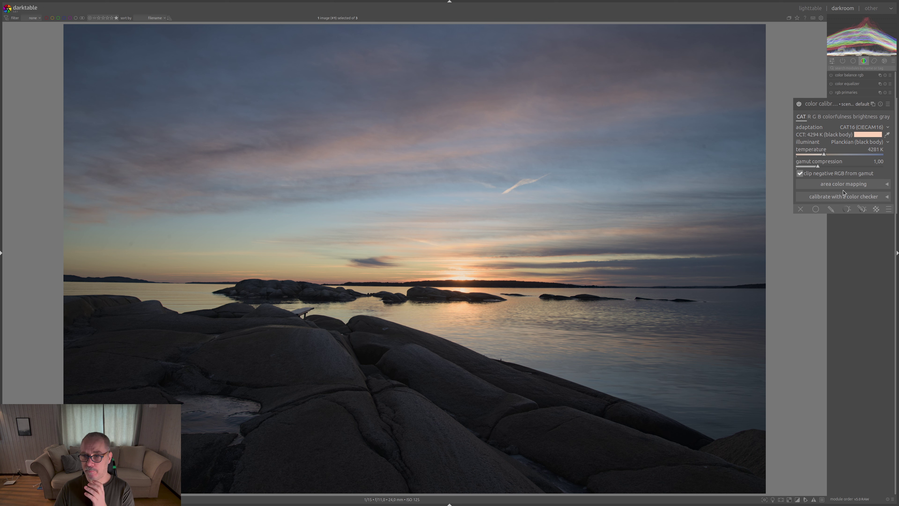
click(887, 135)
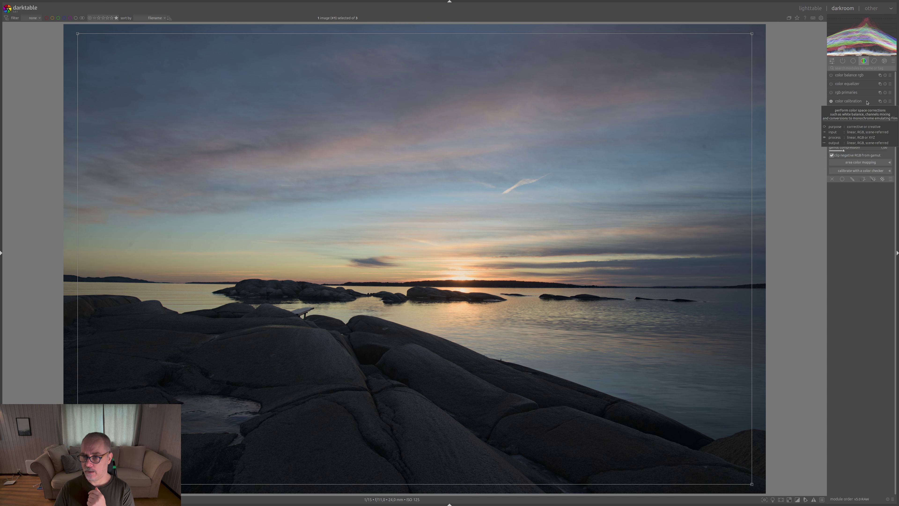
click(861, 101)
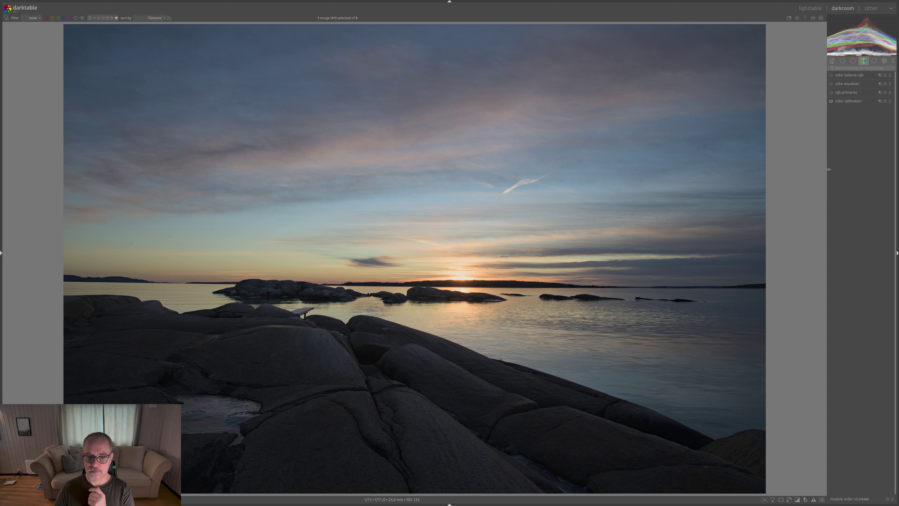
With the clipping indication on, lower the highlights under perceptual brilliance grading in color balance rgb to -7.05%
click(857, 76)
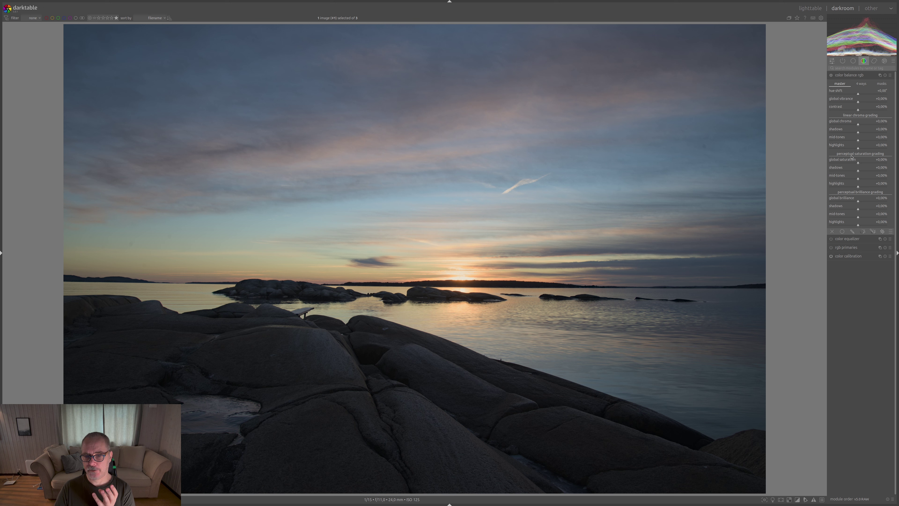
click(798, 500)
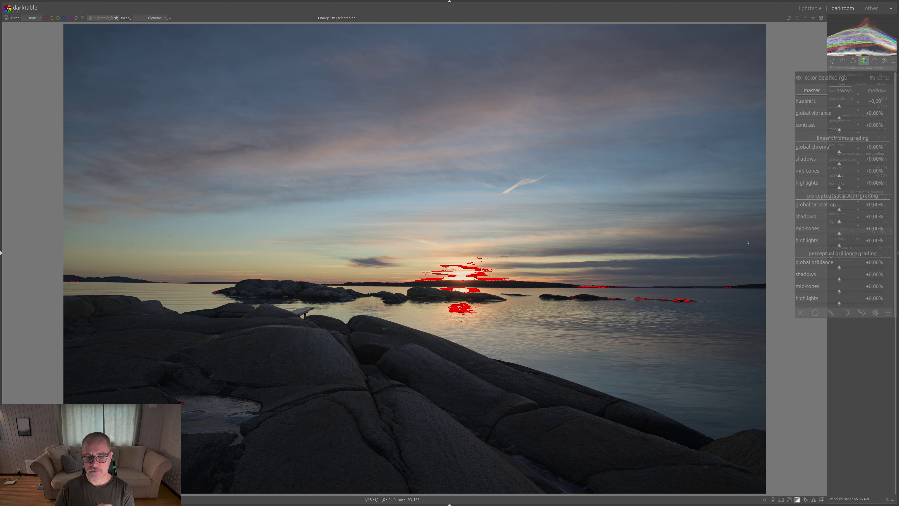
click(838, 302)
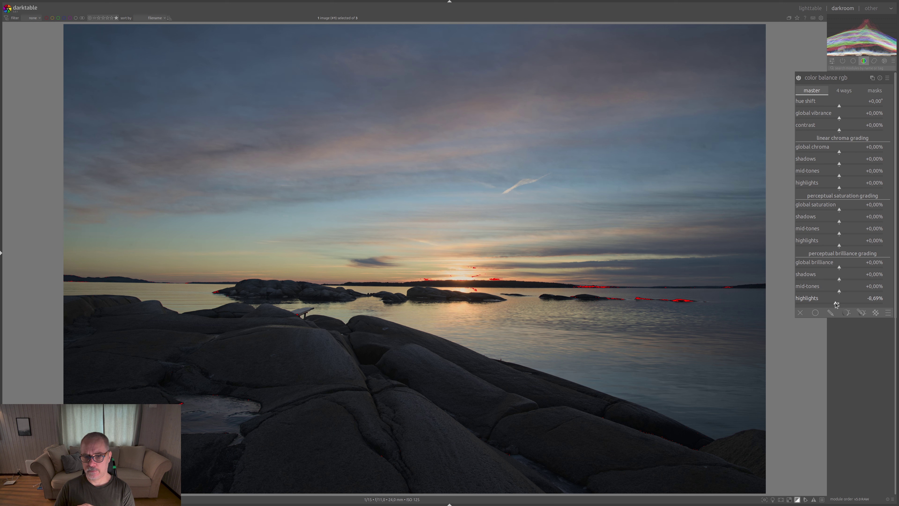
drag(836, 304, 835, 305)
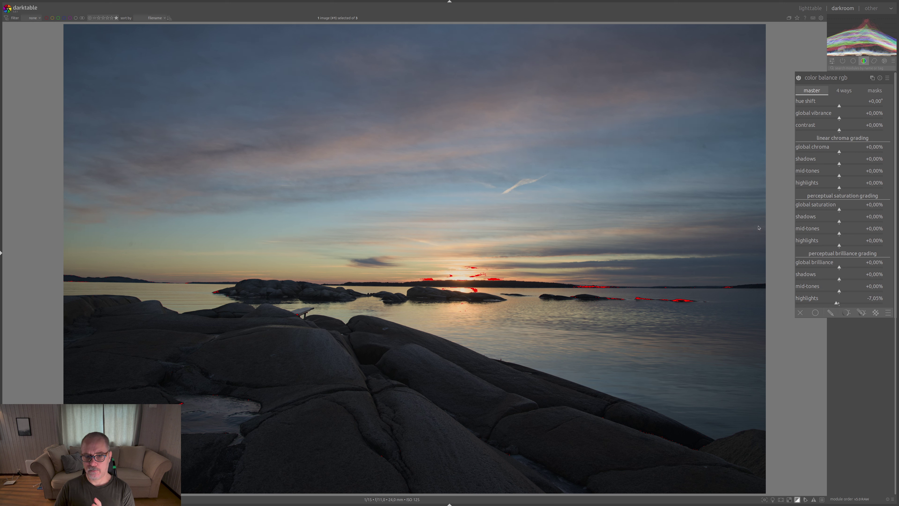
Raise the perceptual brilliance in color balance rgb to +13.17% for shadows and about +27% for mid-tones
click(842, 281)
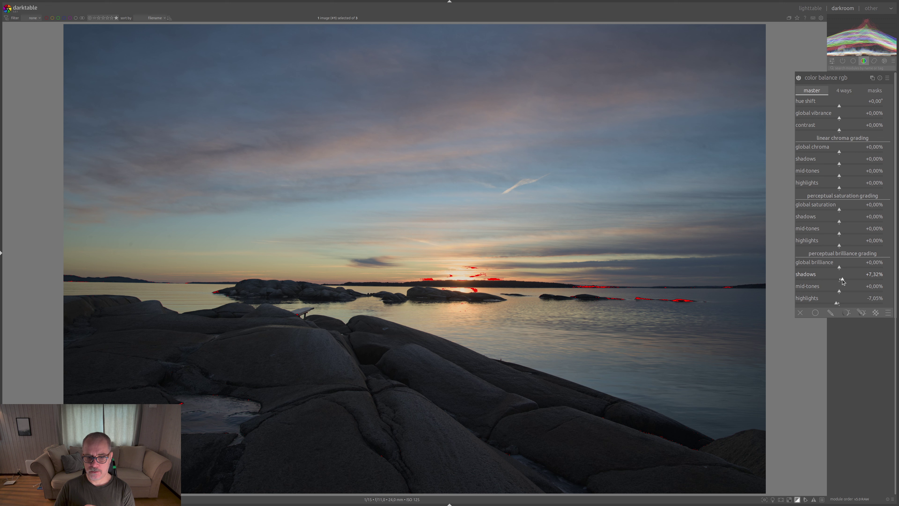
drag(842, 281, 845, 282)
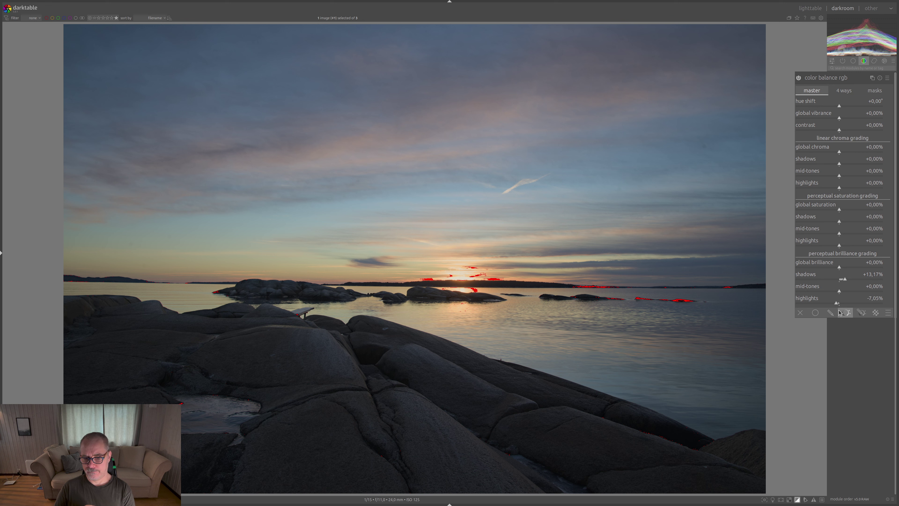
drag(840, 293, 856, 293)
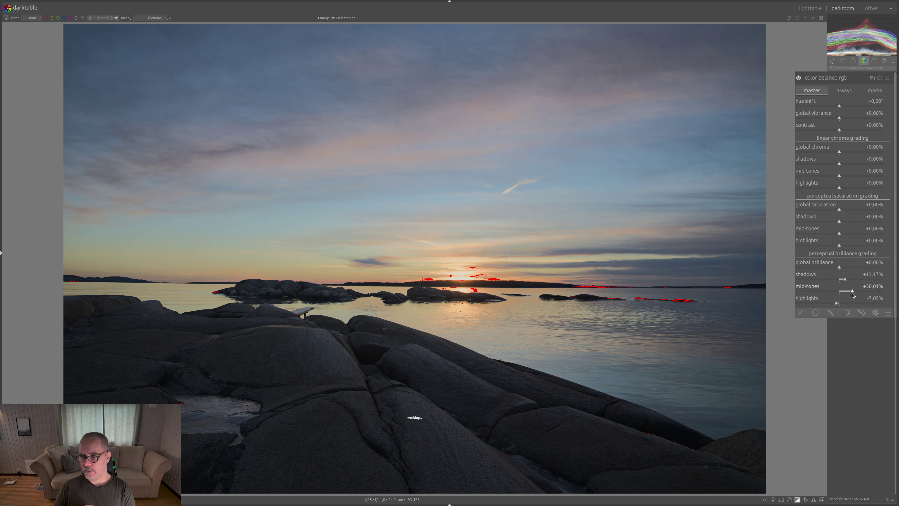
click(853, 295)
drag(852, 294, 851, 295)
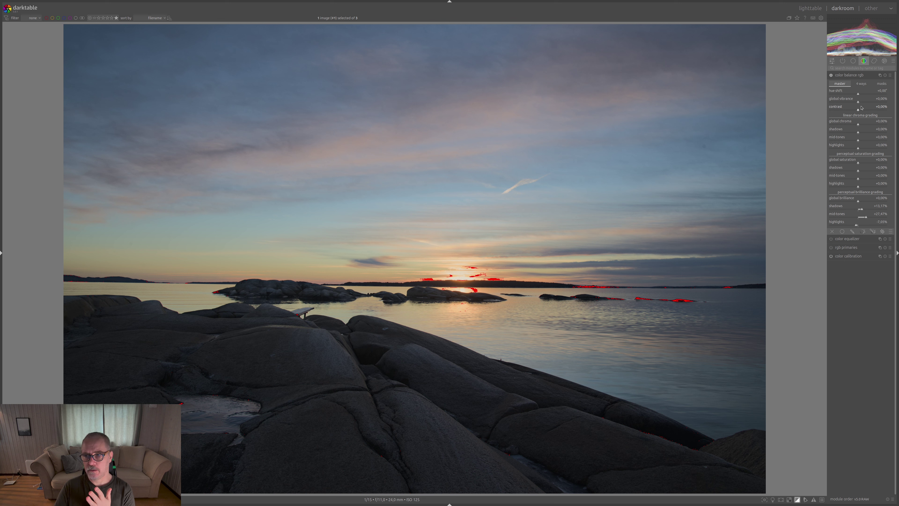
Increase the filmic rgb look contrast to about 1.1
click(853, 61)
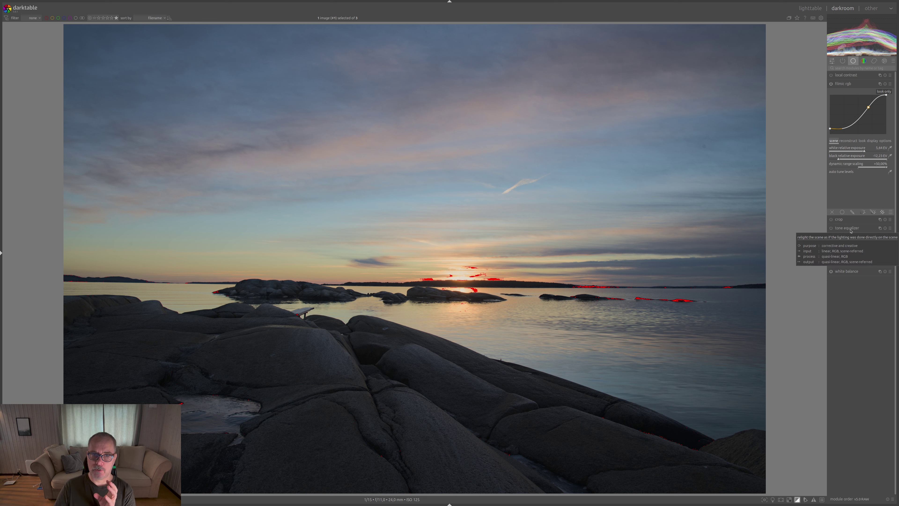
click(862, 141)
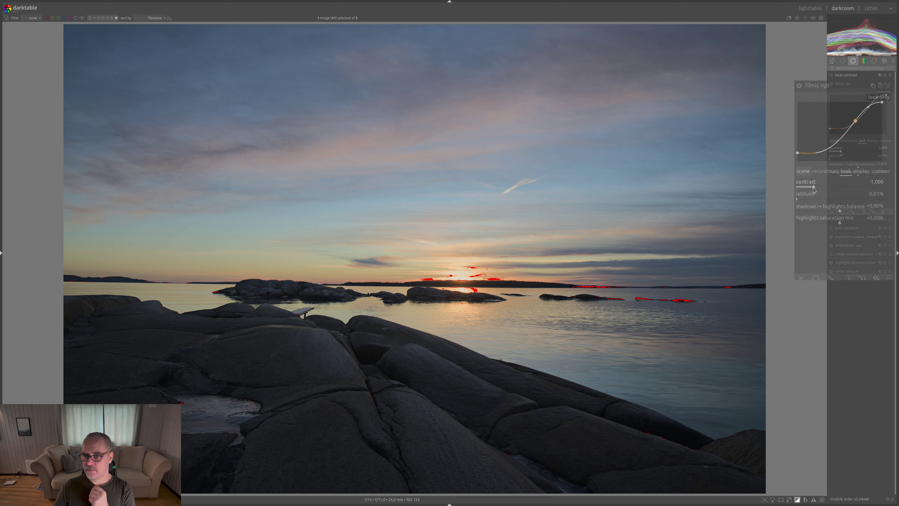
drag(816, 186, 818, 188)
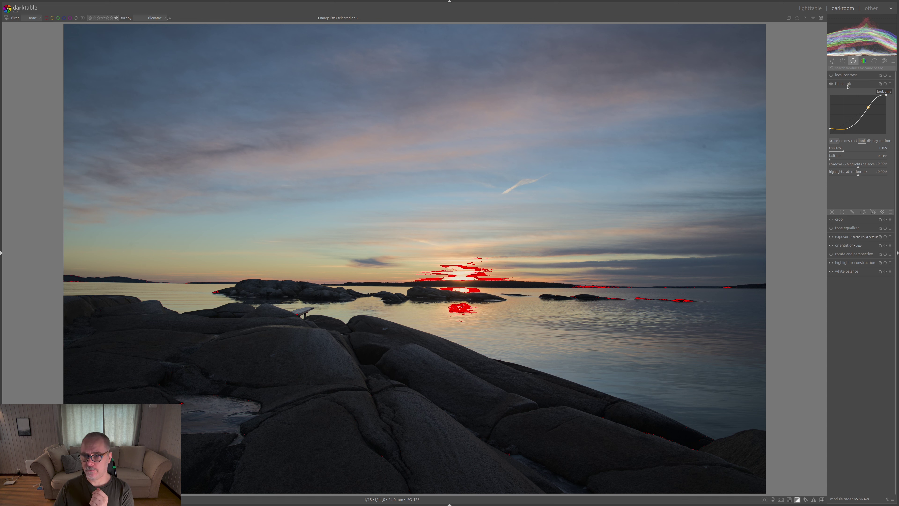
Lower the perceptual brilliance highlights in color balance rgb to about -9.4% and turn off the clipping indication
click(864, 60)
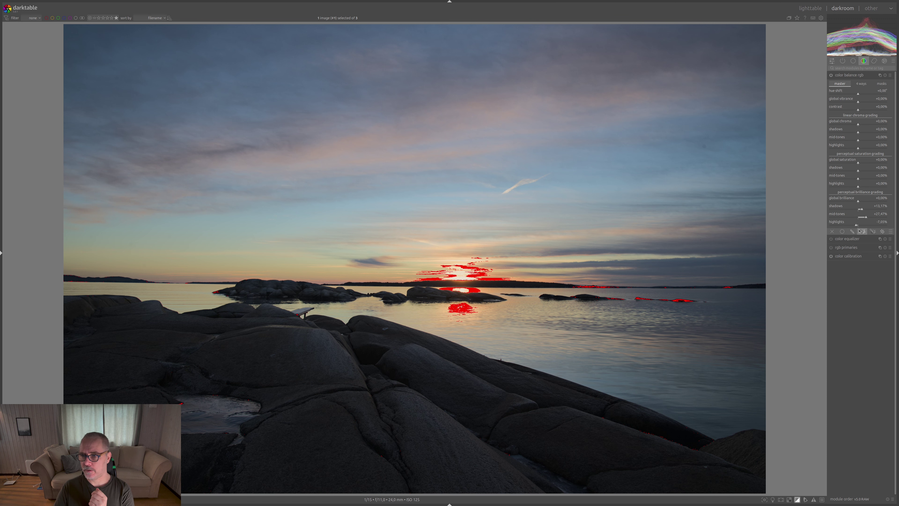
drag(856, 229, 856, 226)
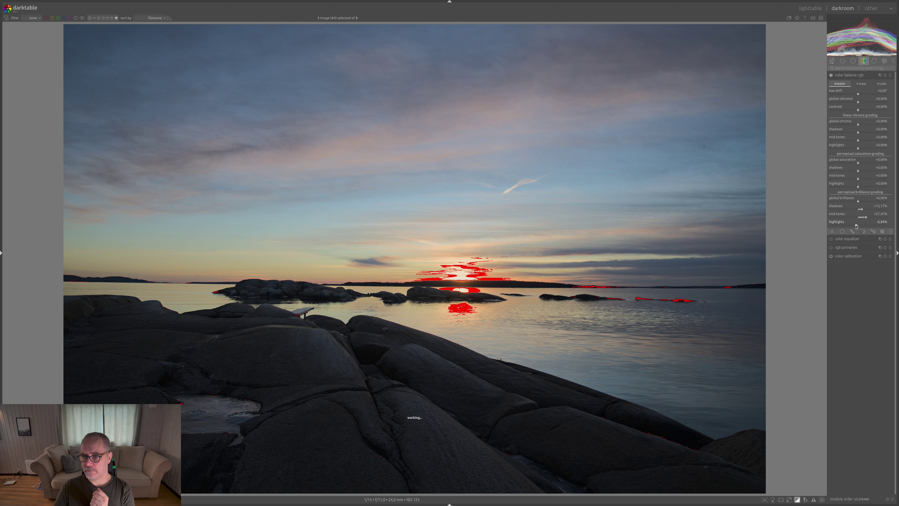
scroll(856, 226, down, 1)
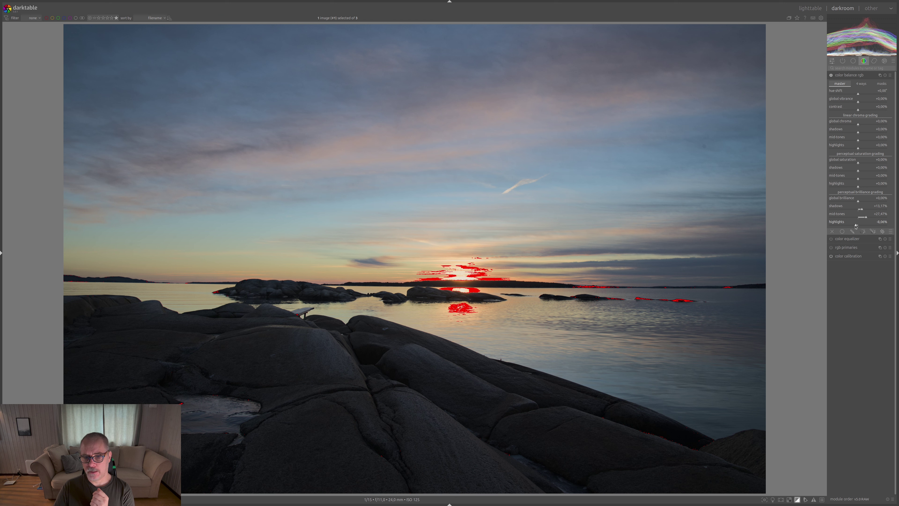
scroll(856, 226, down, 2)
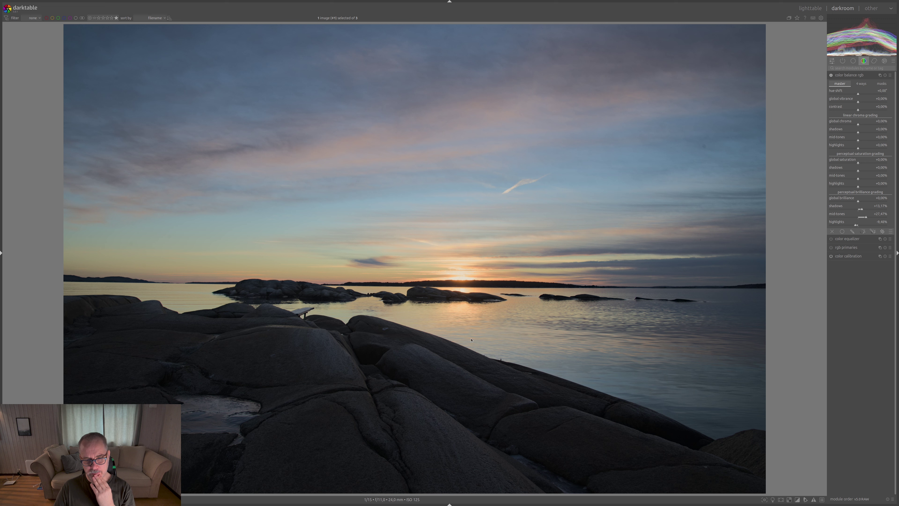
Add a second instance of the exposure module and raise its exposure slightly
click(854, 61)
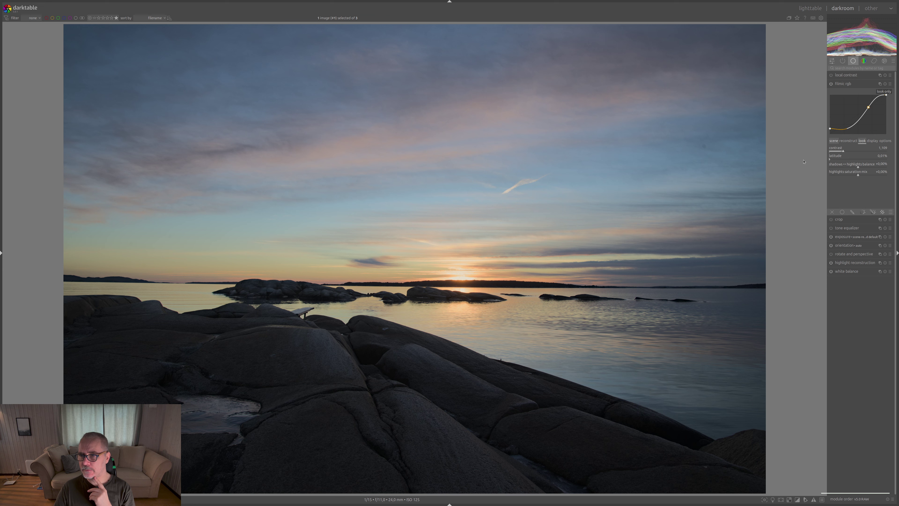
click(850, 84)
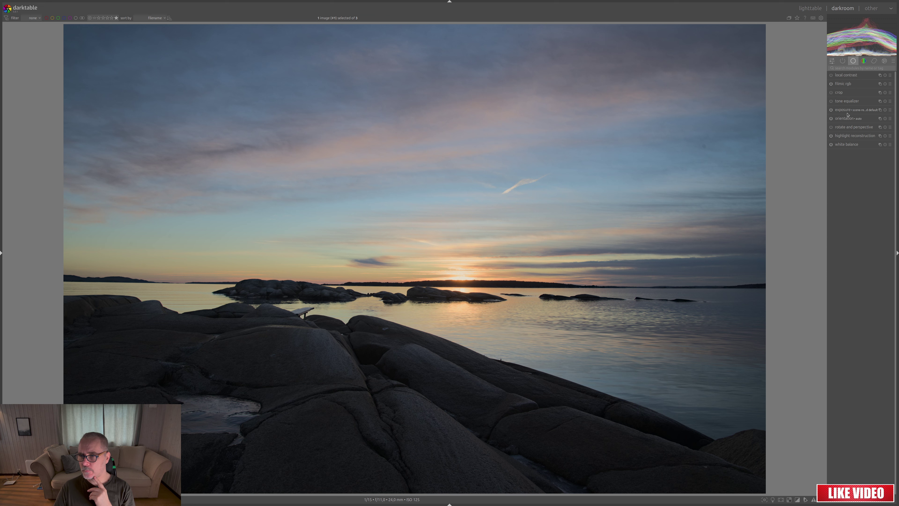
right_click(880, 111)
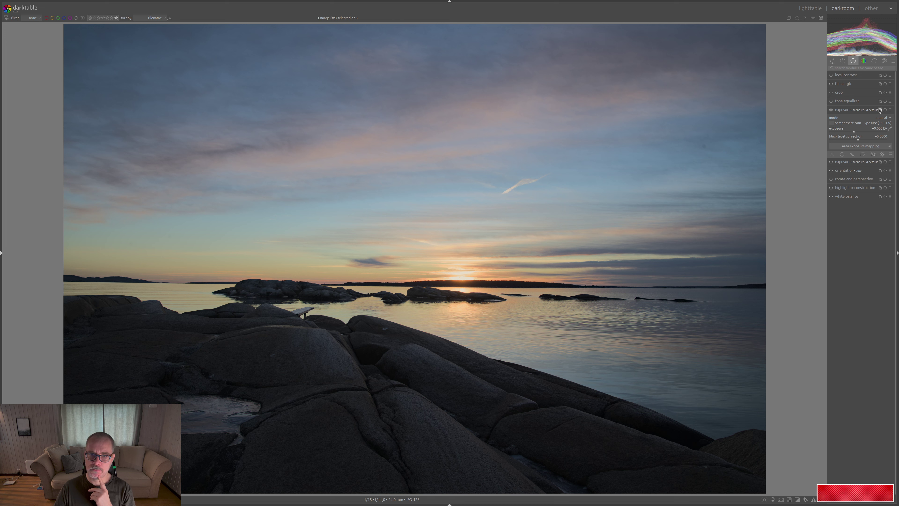
click(855, 132)
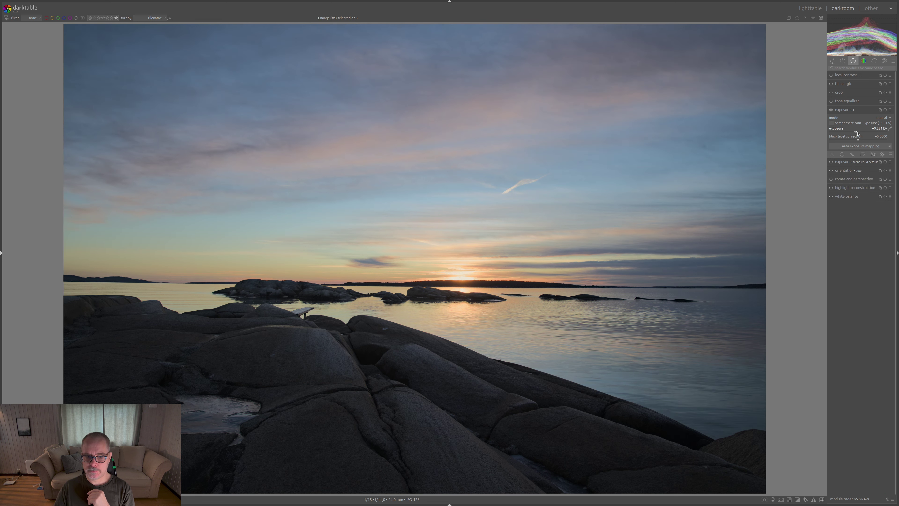
click(856, 133)
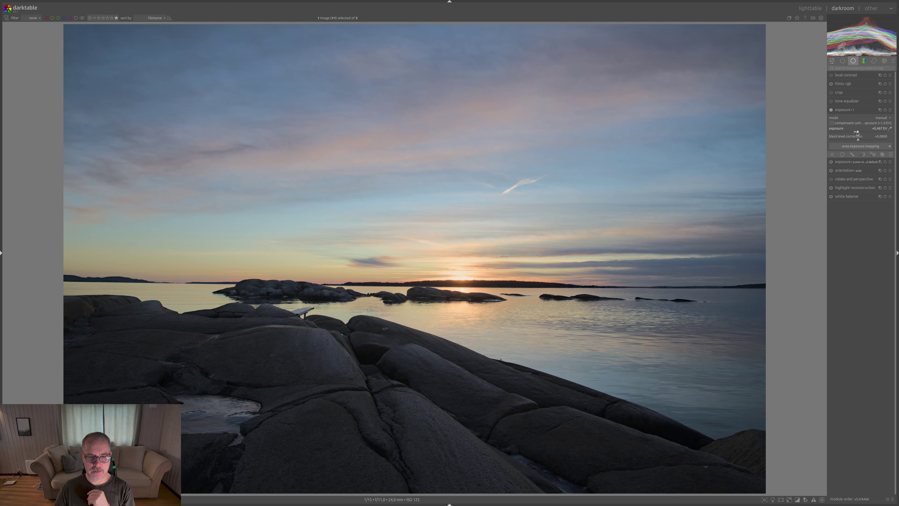
scroll(856, 132, down, 2)
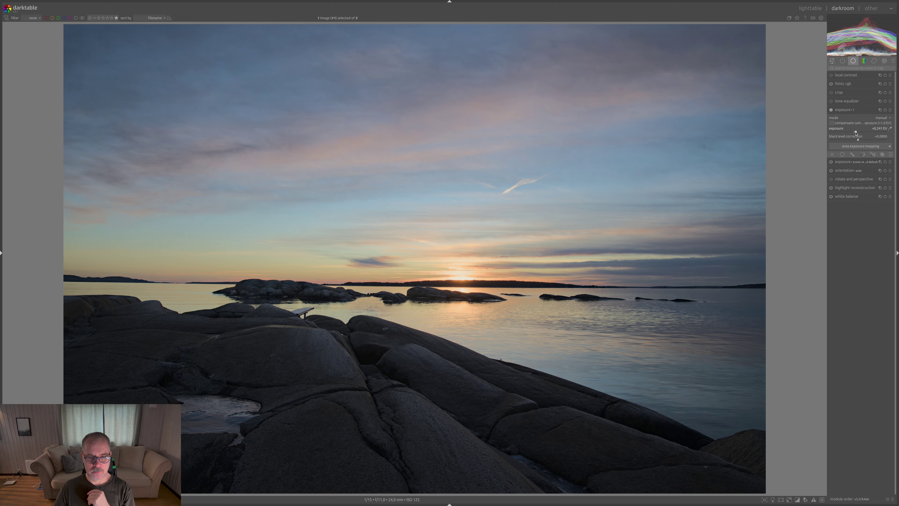
Enable a drawn mask on the second exposure instance and place a gradient along the horizon
scroll(856, 133, down, 2)
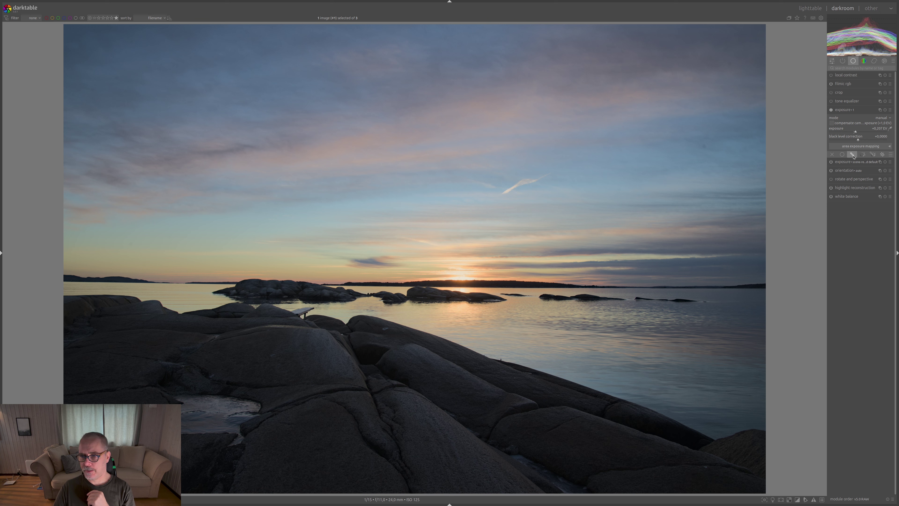
click(852, 154)
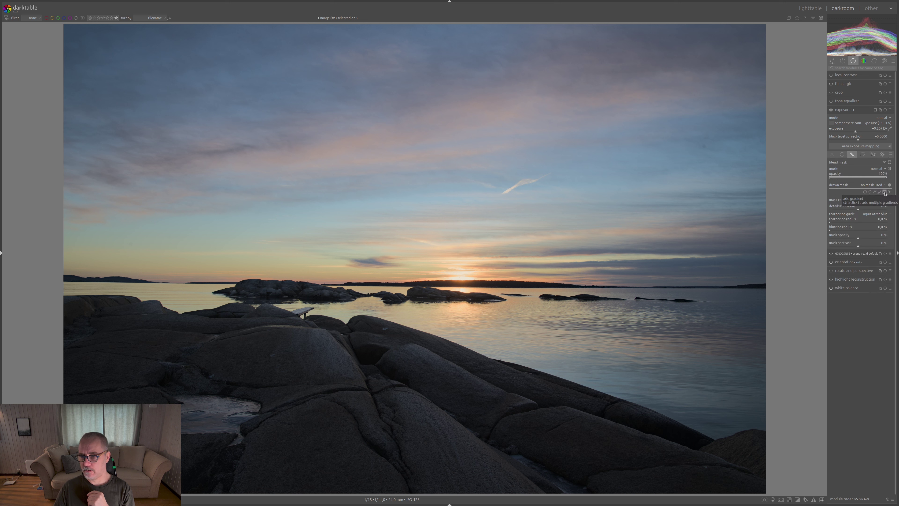
click(885, 193)
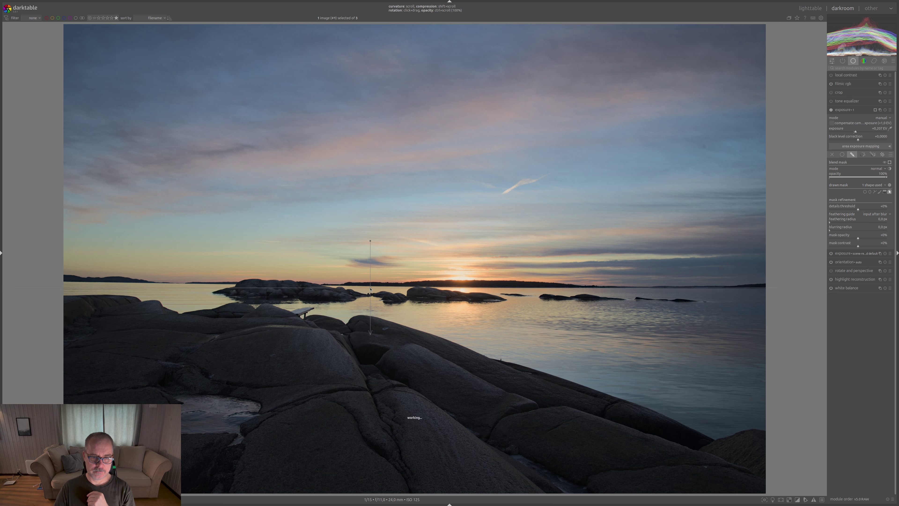
click(370, 289)
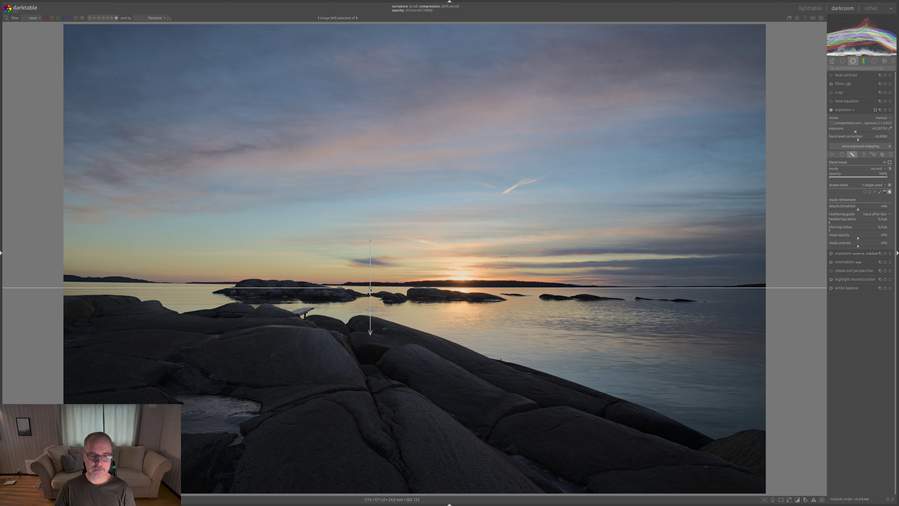
Adjust the compression of the horizon gradient to tune the width of its transition
shift+scroll(370, 289, down, 1)
shift+scroll(370, 288, down, 1)
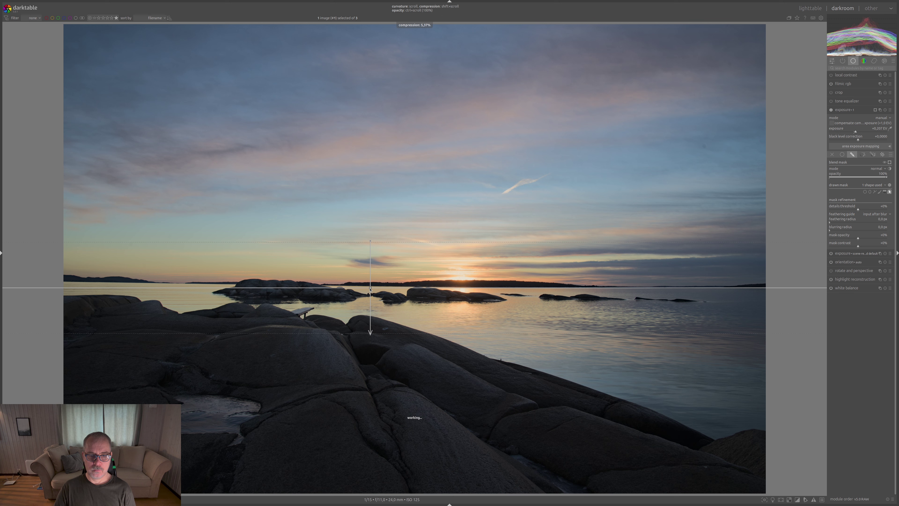
shift+scroll(370, 288, down, 1)
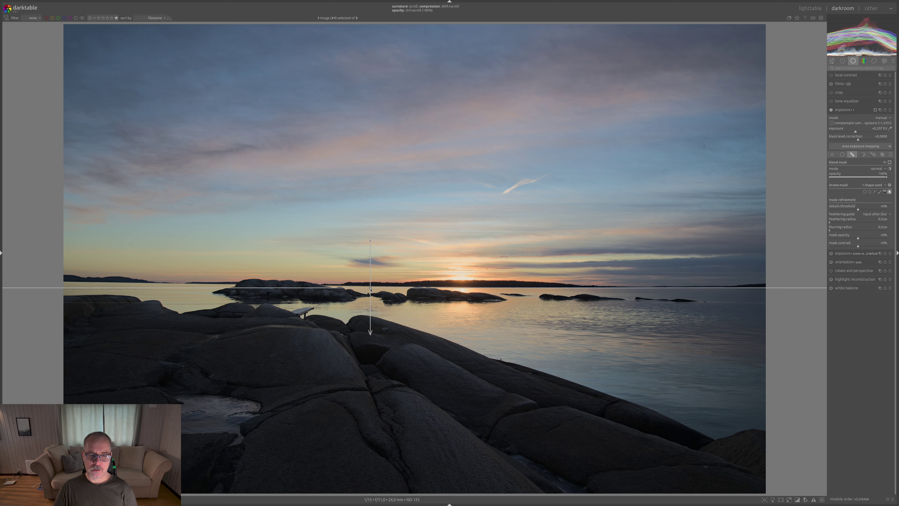
shift+scroll(371, 289, up, 3)
shift+scroll(370, 287, down, 3)
shift+scroll(371, 288, down, 2)
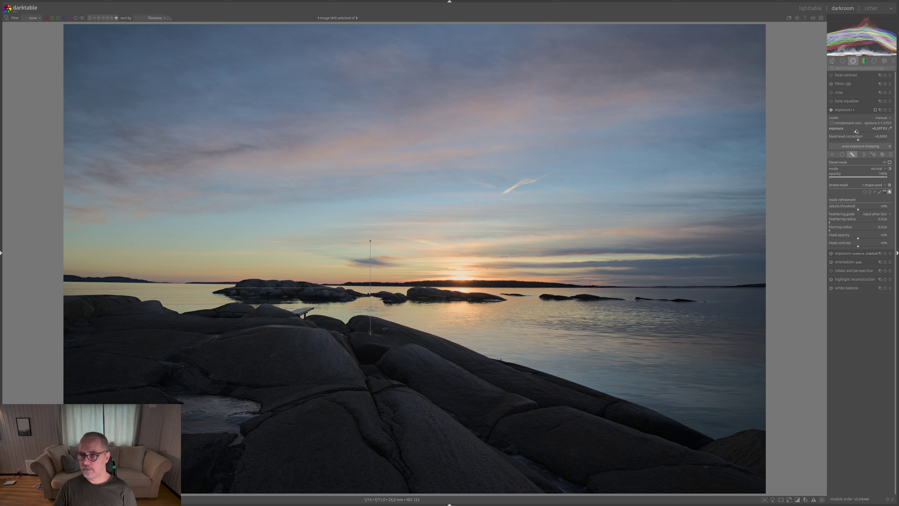
Raise the masked exposure to about +0.7 EV and rotate the gradient so it brightens the foreground instead of the sky
drag(856, 131, 859, 132)
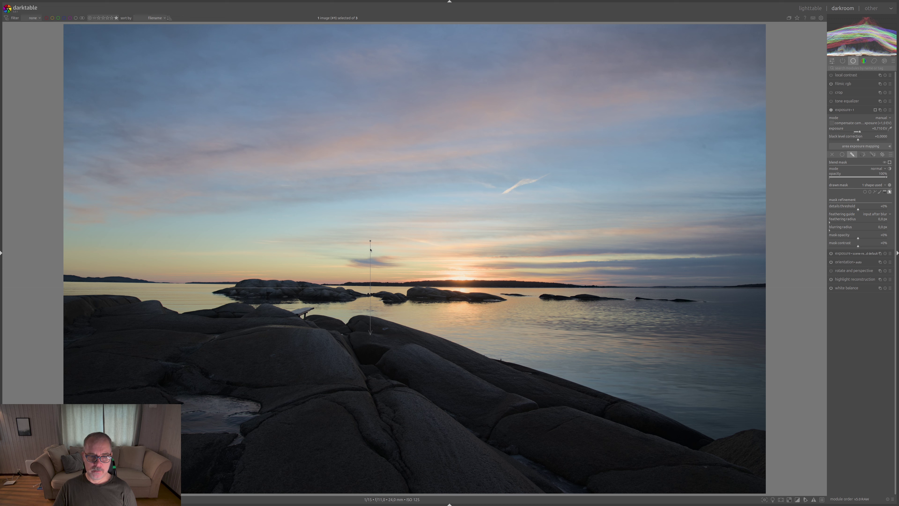
mouse_move(370, 248)
mouse_down()
mouse_move(329, 298)
mouse_move(324, 326)
mouse_move(400, 343)
mouse_move(367, 324)
mouse_move(369, 334)
mouse_up()
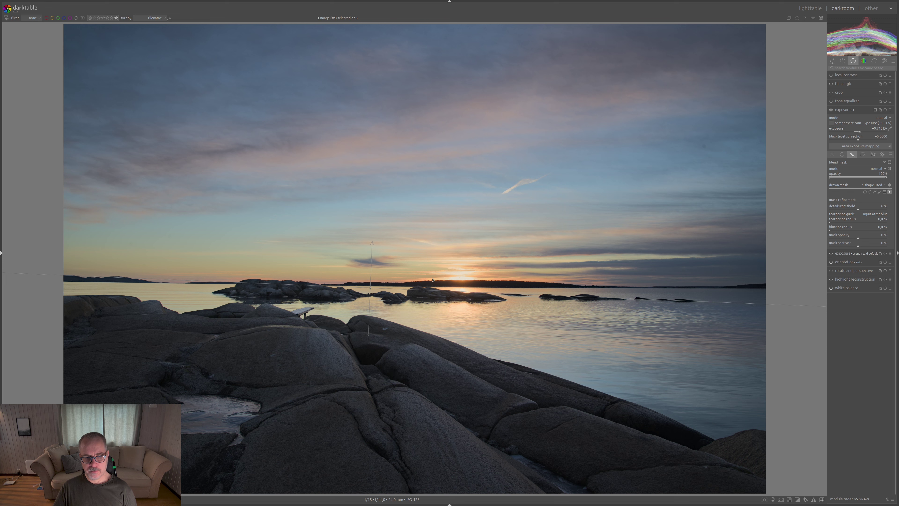
drag(371, 289, 370, 291)
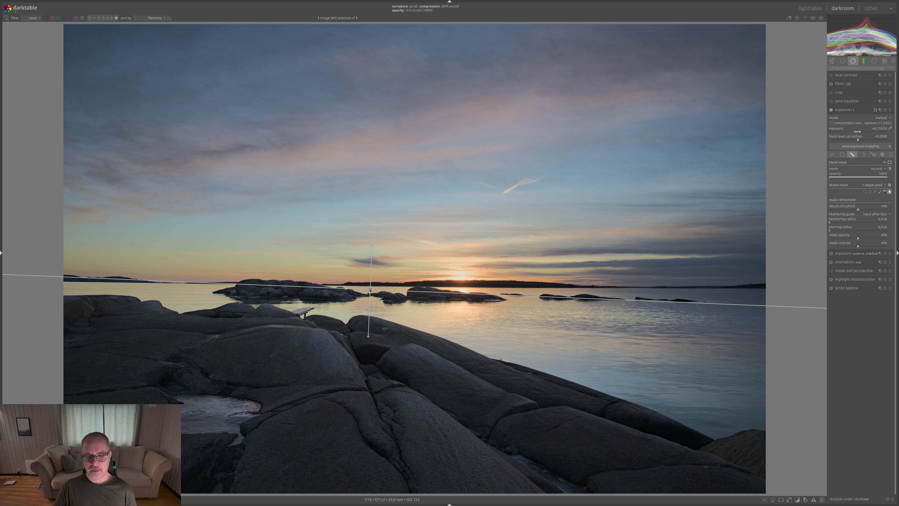
Bend the gradient into an arc with its ends curving upward into the sky, and tilt it slightly
scroll(370, 290, down, 2)
scroll(370, 289, down, 6)
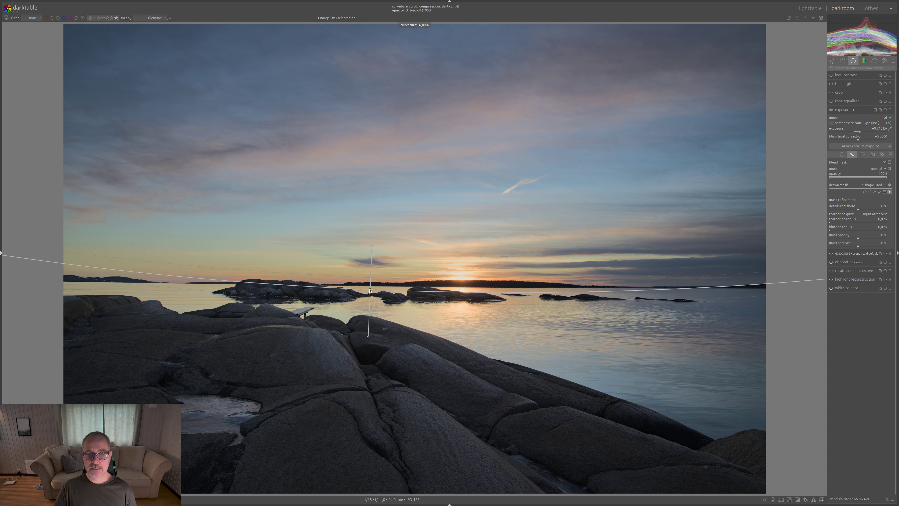
scroll(370, 290, down, 1)
scroll(370, 290, down, 3)
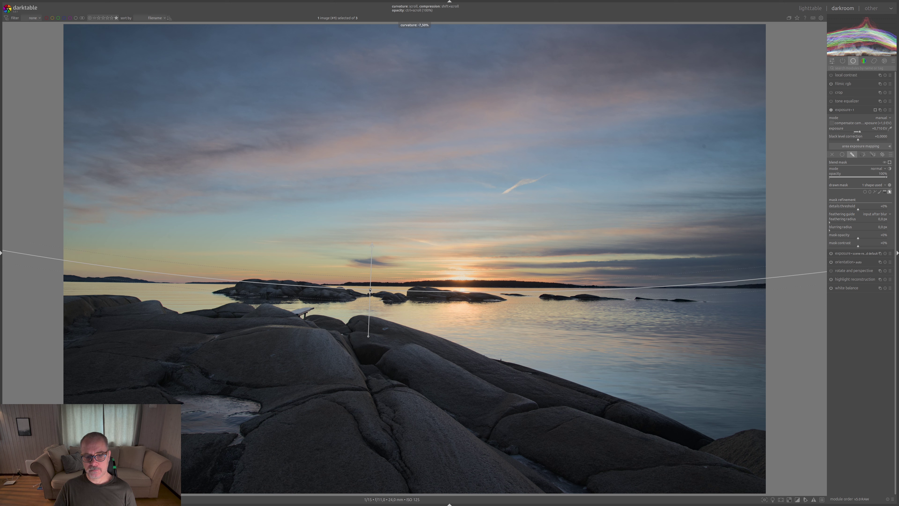
scroll(370, 289, down, 8)
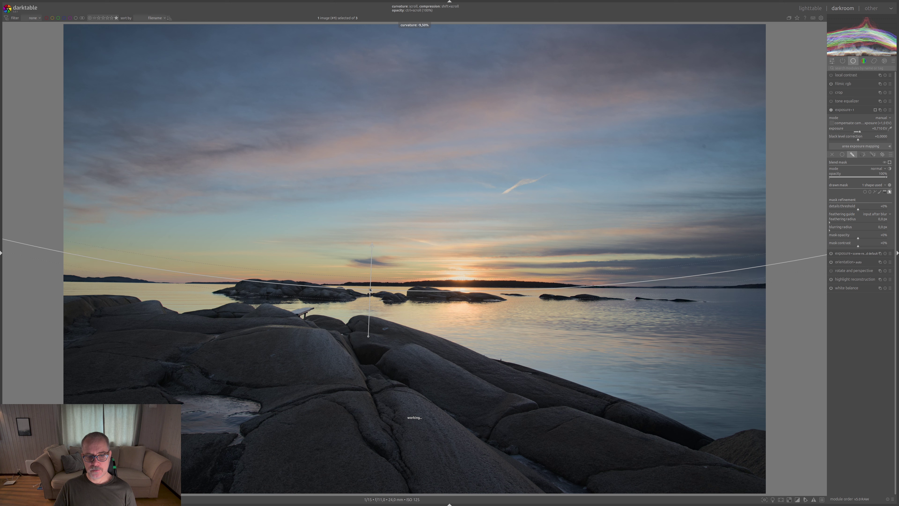
scroll(370, 290, down, 7)
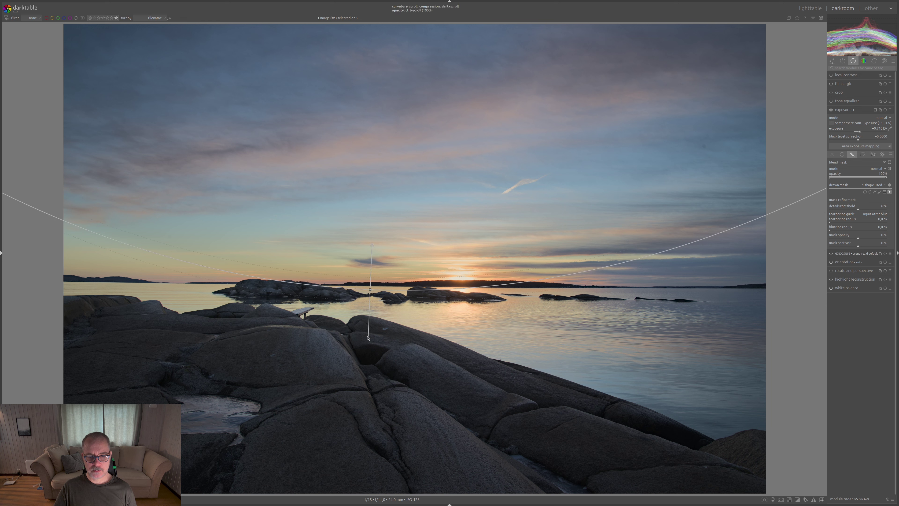
drag(366, 339, 364, 338)
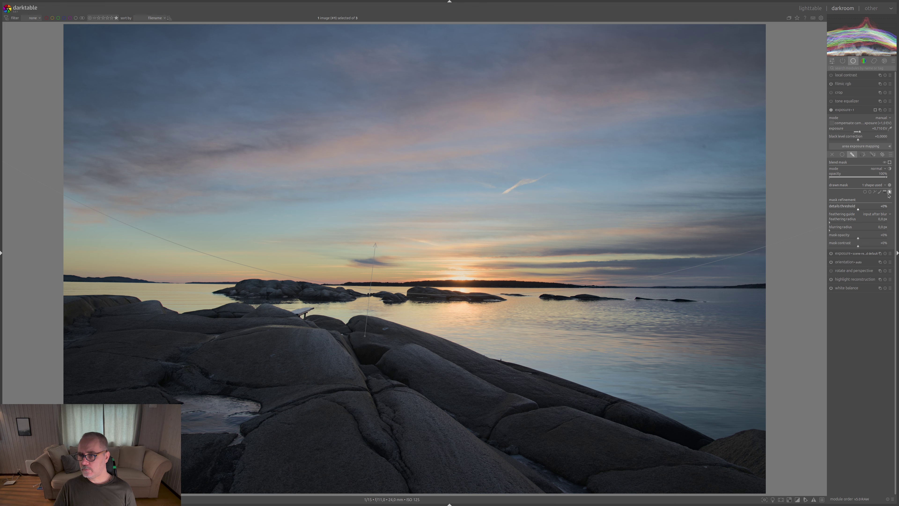
Soften the curved gradient's transition and shift it slightly upward, using the mask display as a guide
click(889, 162)
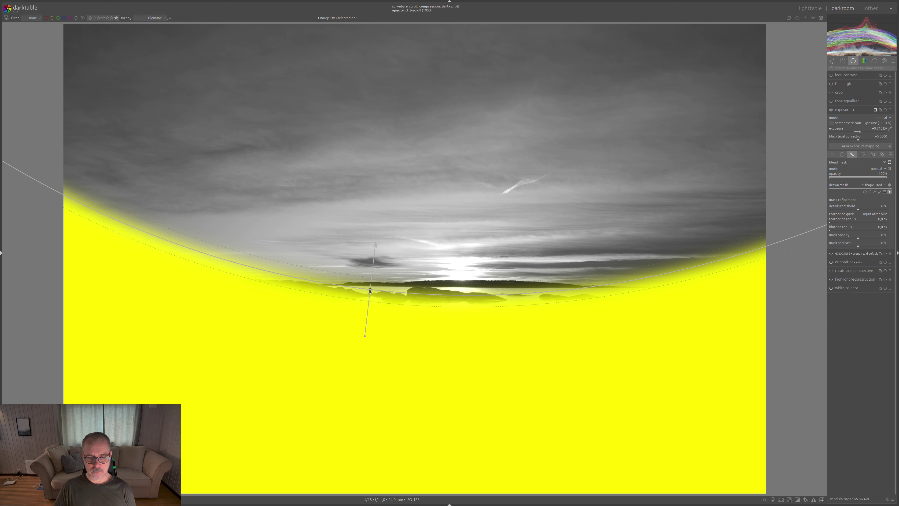
scroll(369, 291, down, 2)
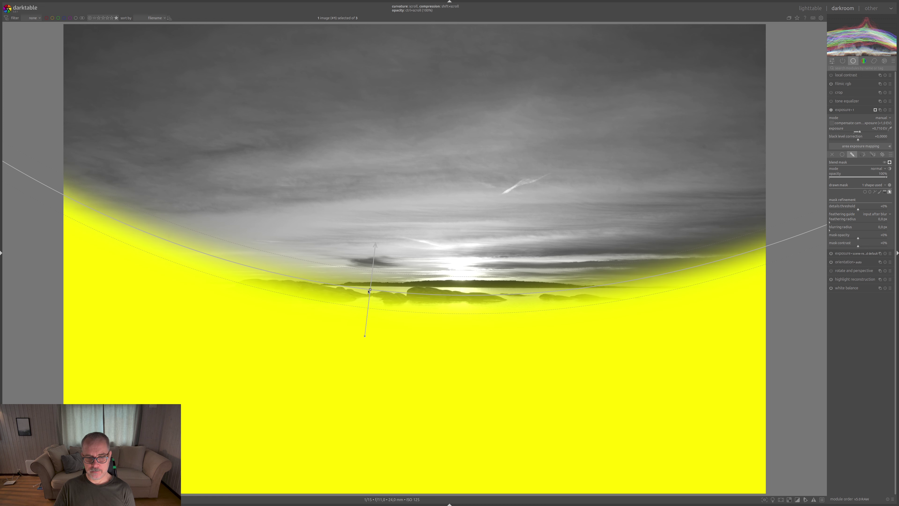
scroll(368, 291, down, 1)
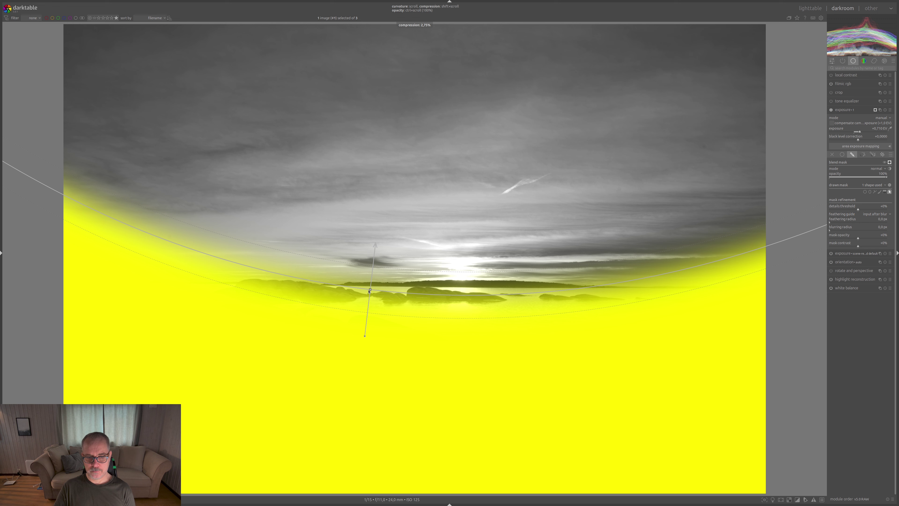
drag(371, 289, 371, 287)
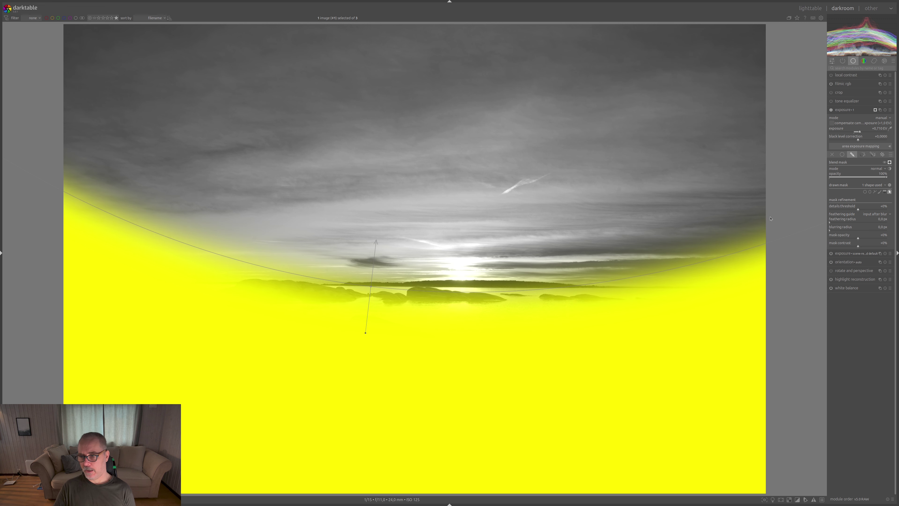
click(889, 162)
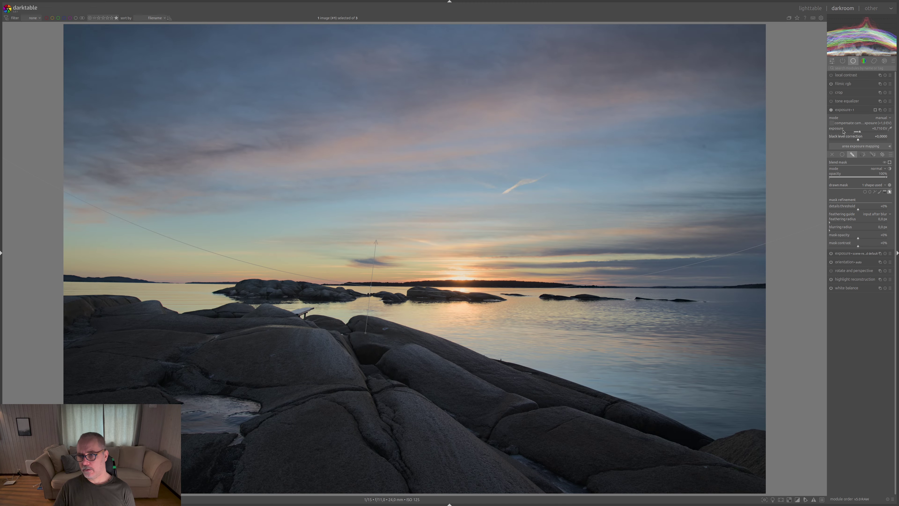
Lower the second exposure instance to about +0.13 EV, comparing the photo with the module off and on
click(831, 109)
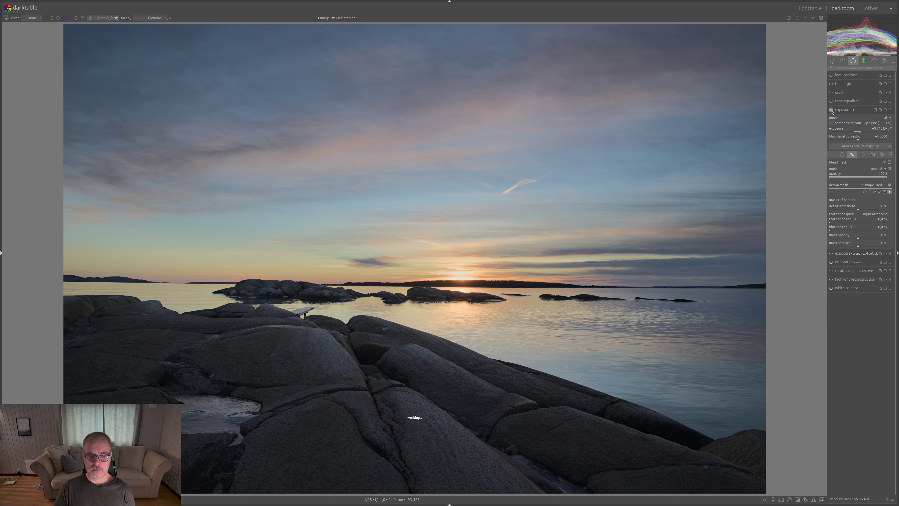
click(831, 110)
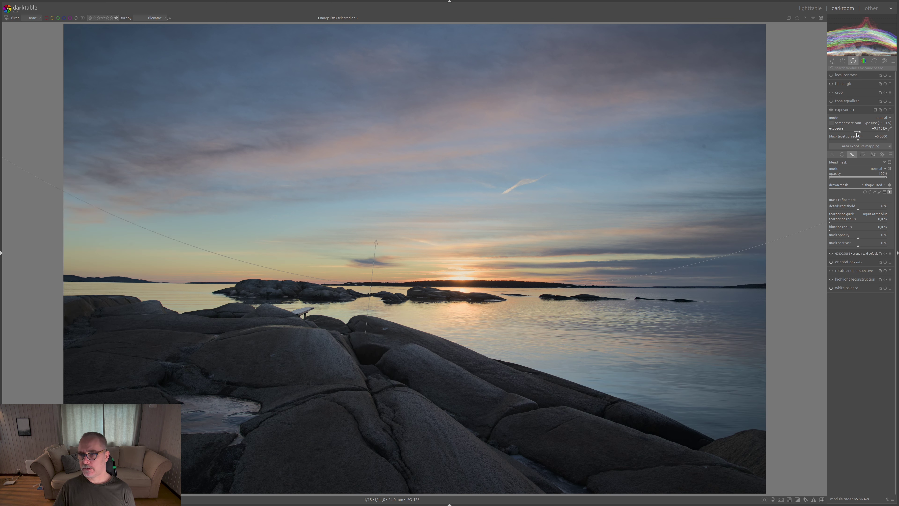
drag(859, 132, 856, 133)
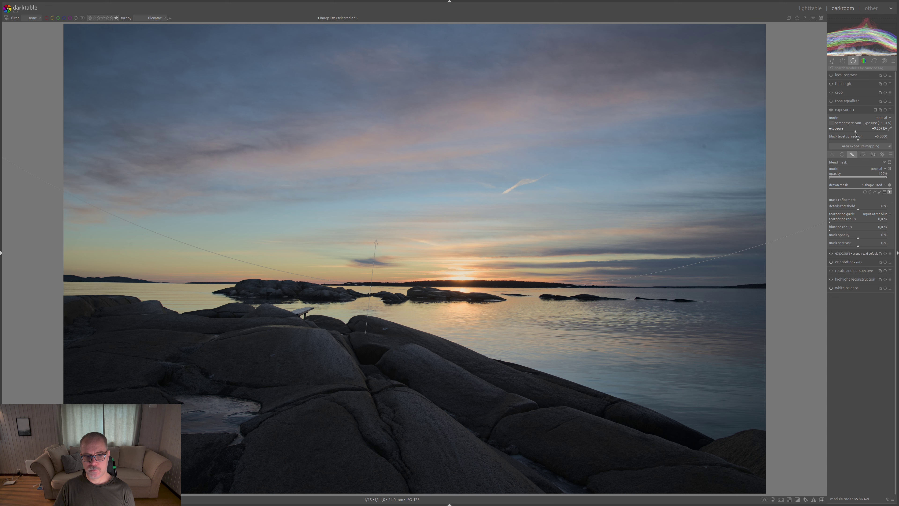
drag(855, 134, 856, 133)
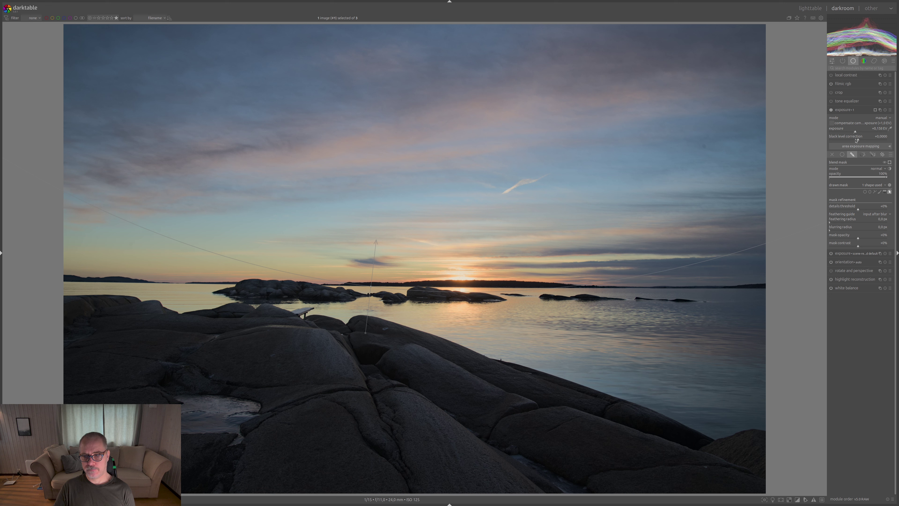
click(830, 110)
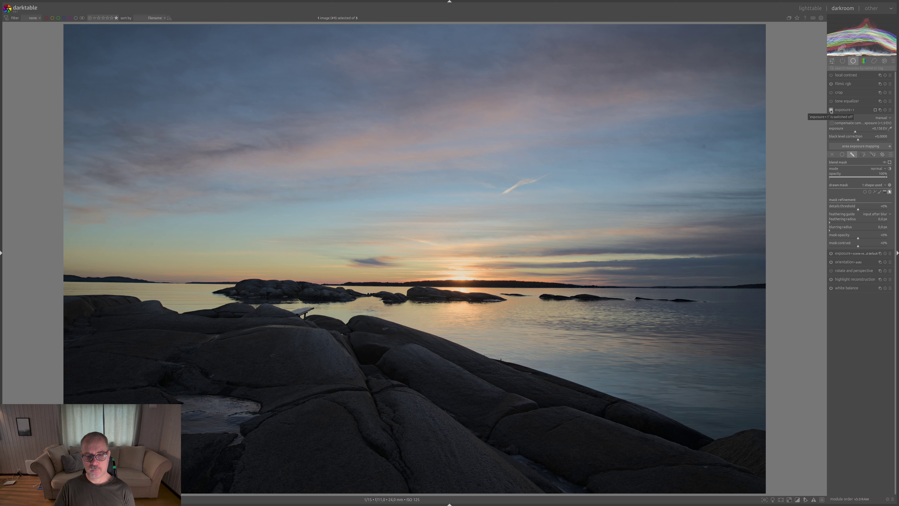
click(830, 110)
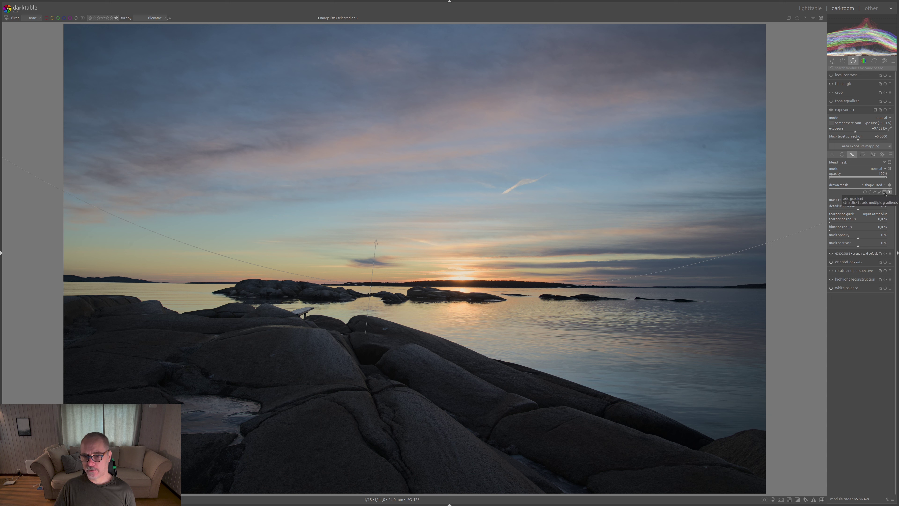
Add a second gradient across the lower sky to the exposure instance's drawn mask, and collapse the module
click(885, 192)
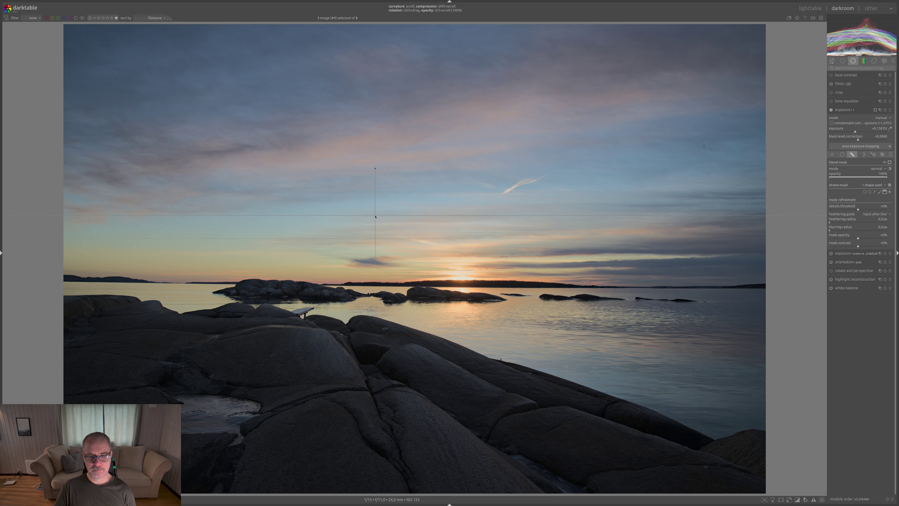
click(376, 216)
drag(382, 215, 469, 195)
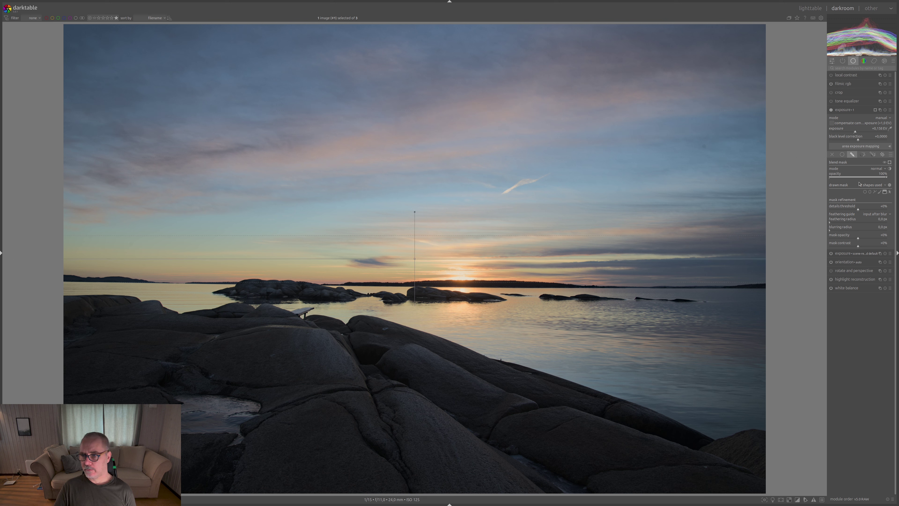
click(857, 110)
click(831, 110)
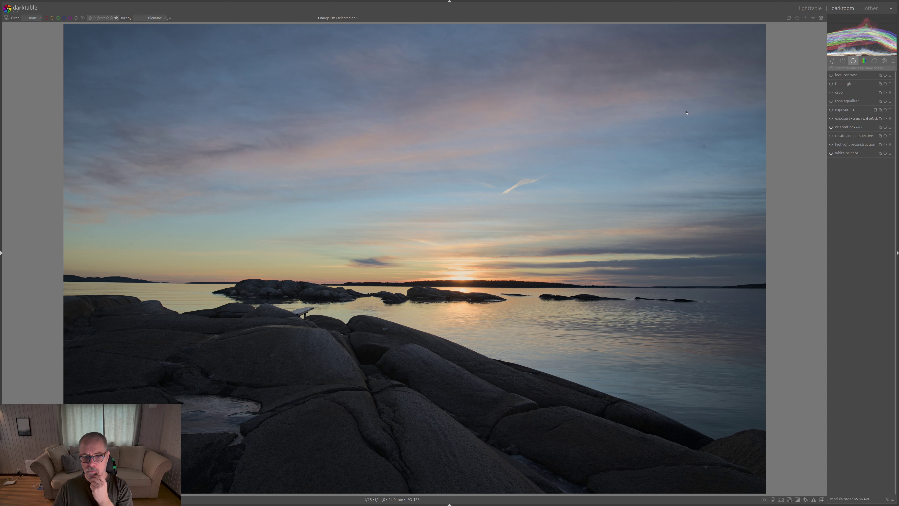
Crop the photo to the 2:1 Univisium aspect, trimming the right side and framing the sunset and rocks
click(844, 93)
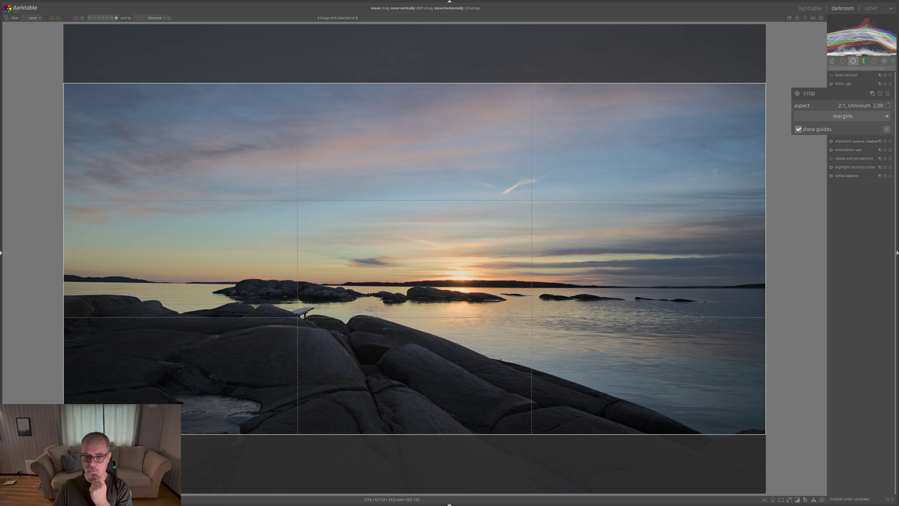
drag(762, 252, 666, 240)
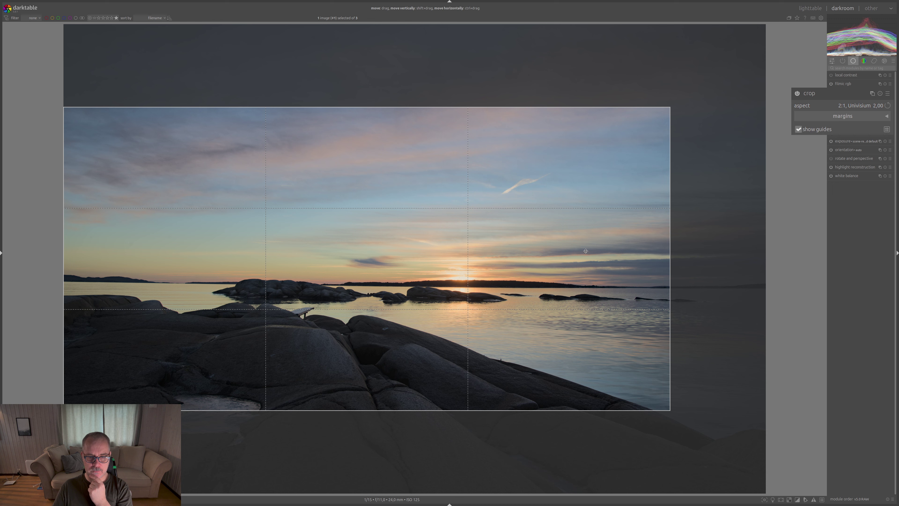
drag(586, 251, 513, 270)
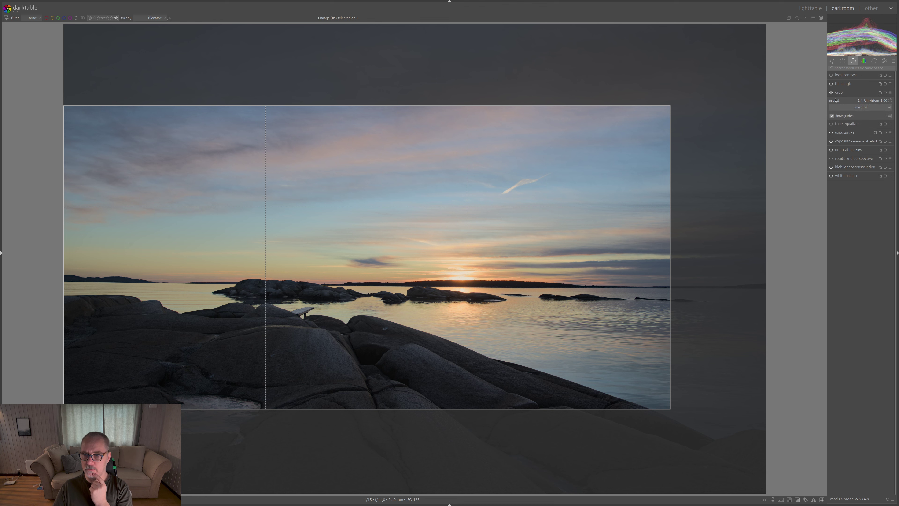
click(853, 93)
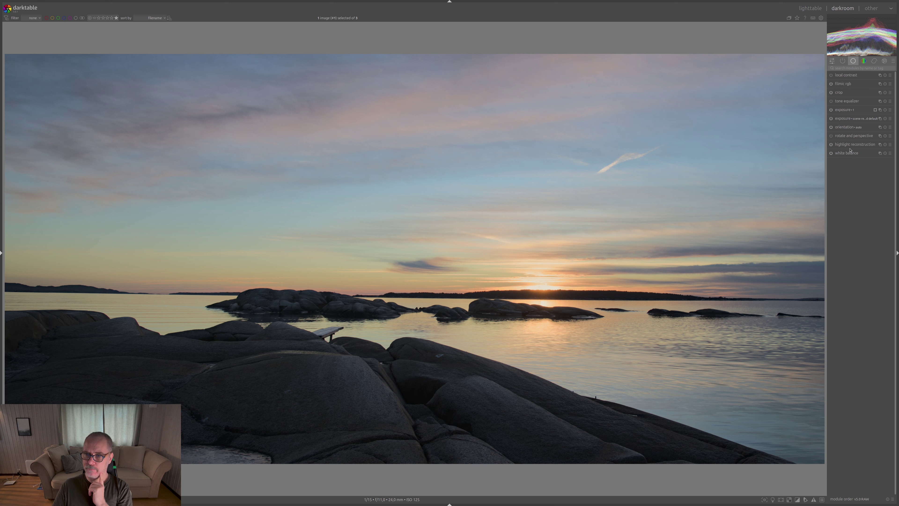
Shift the orange hue sampled beside the sunset slightly toward red in the color equalizer, comparing the photo with the module off and on
click(863, 61)
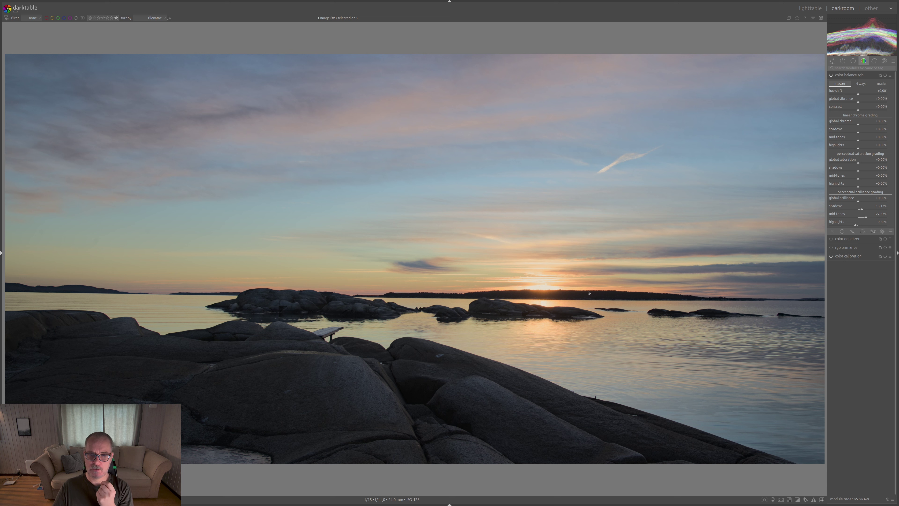
click(859, 239)
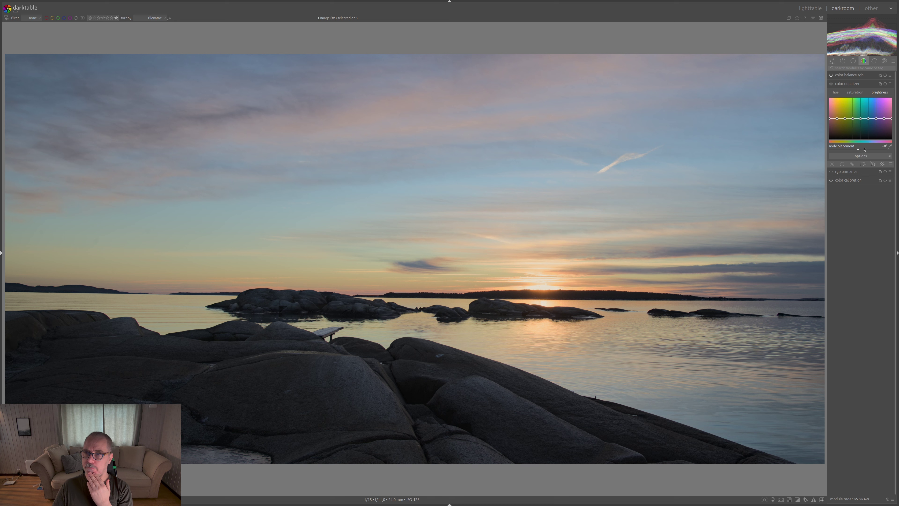
click(836, 92)
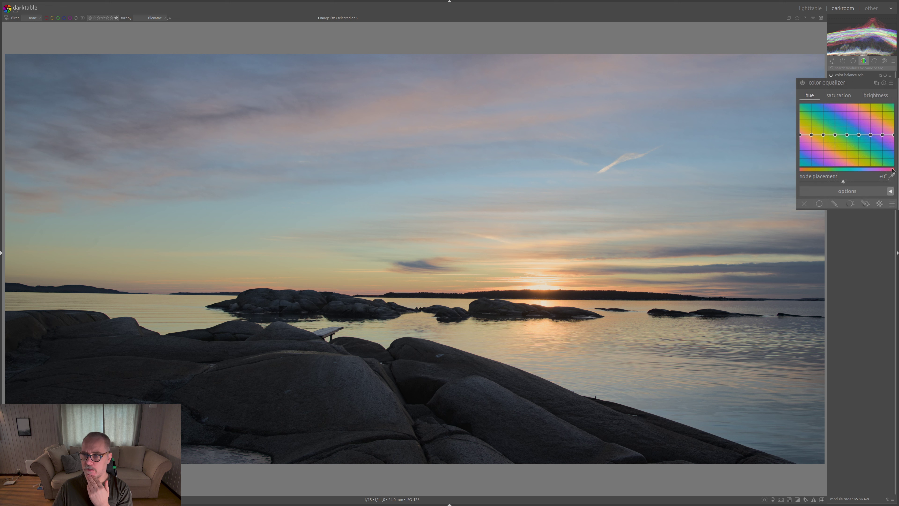
click(891, 177)
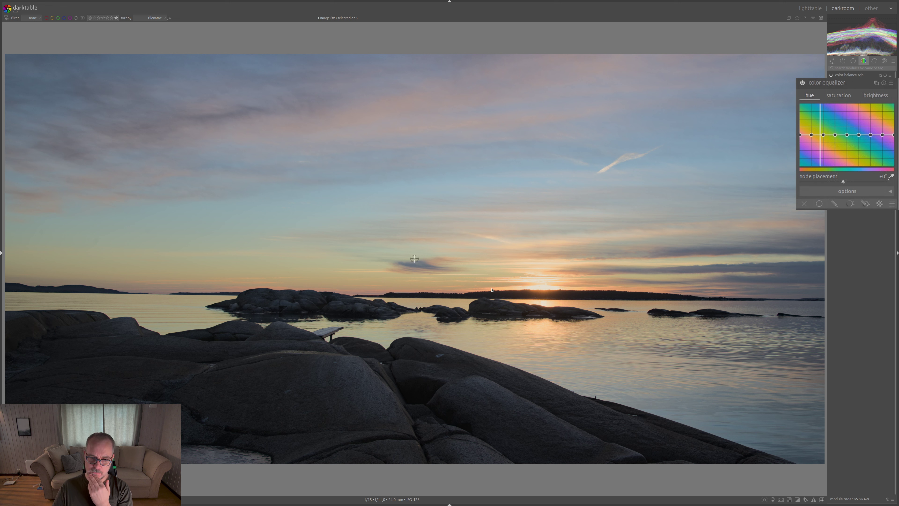
click(507, 289)
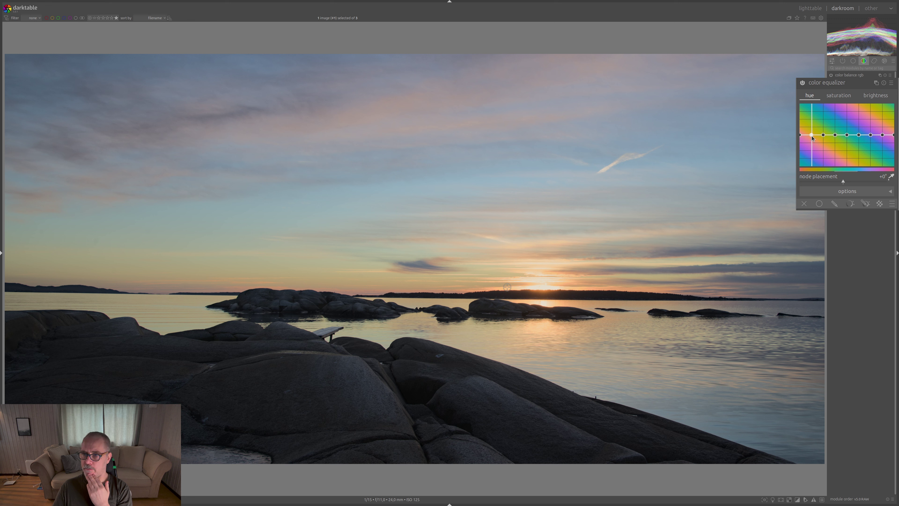
scroll(812, 136, down, 1)
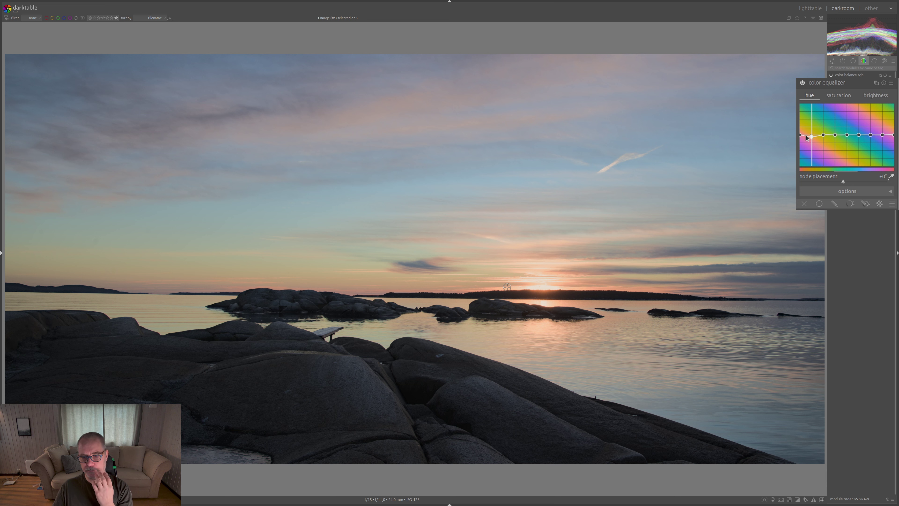
click(803, 83)
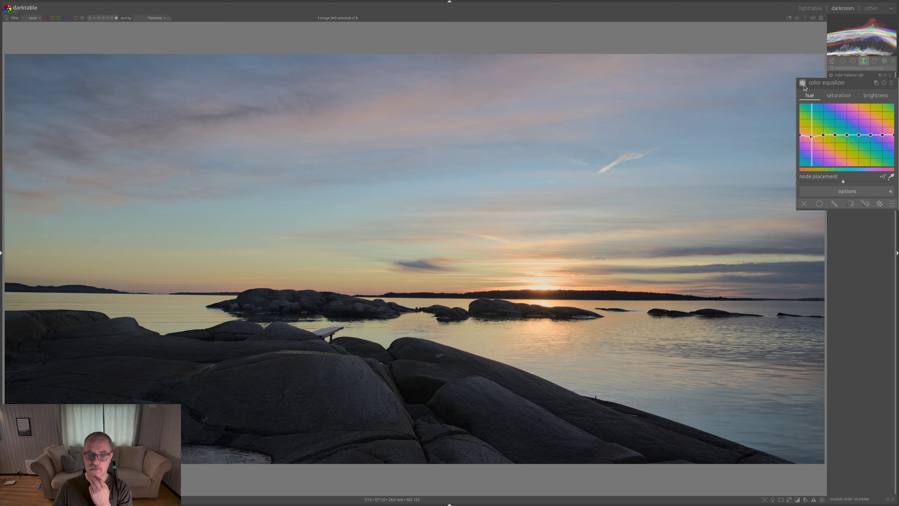
click(803, 84)
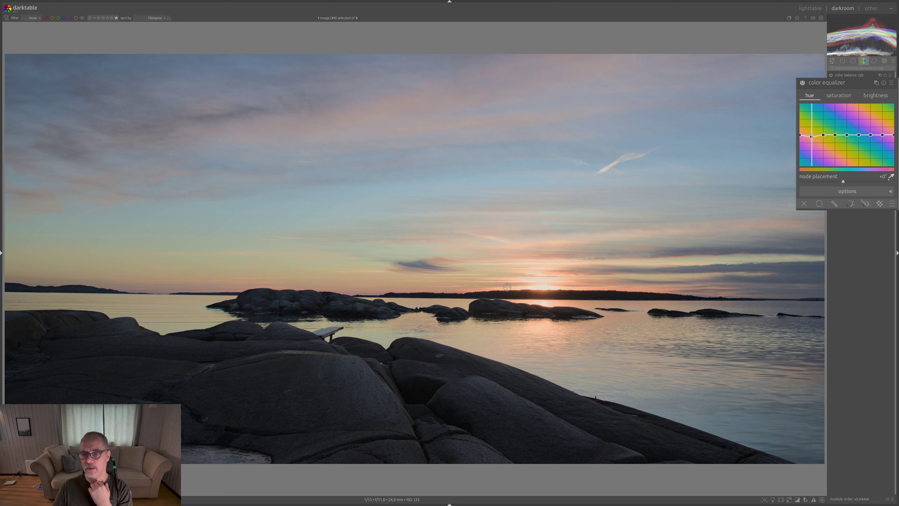
Raise the saturation of the sampled orange tones very slightly in the color equalizer after trying a stronger boost
click(841, 97)
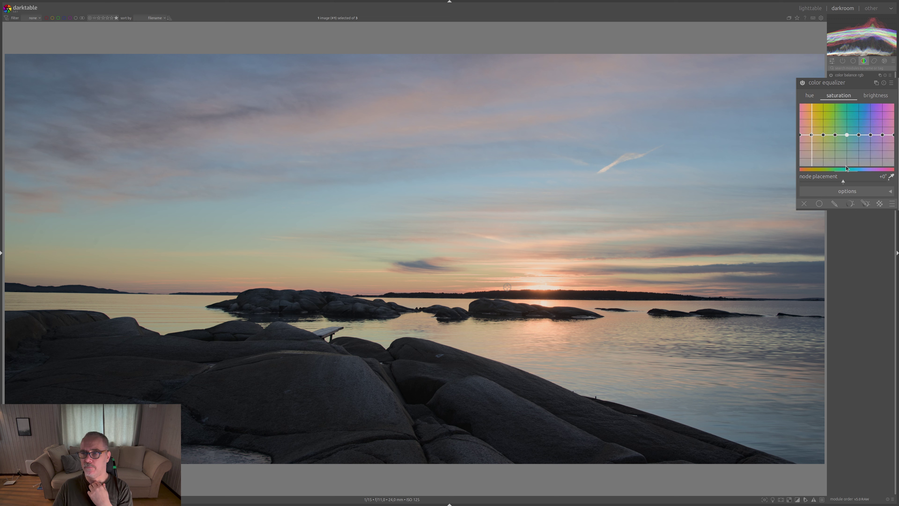
click(811, 134)
drag(812, 135, 811, 130)
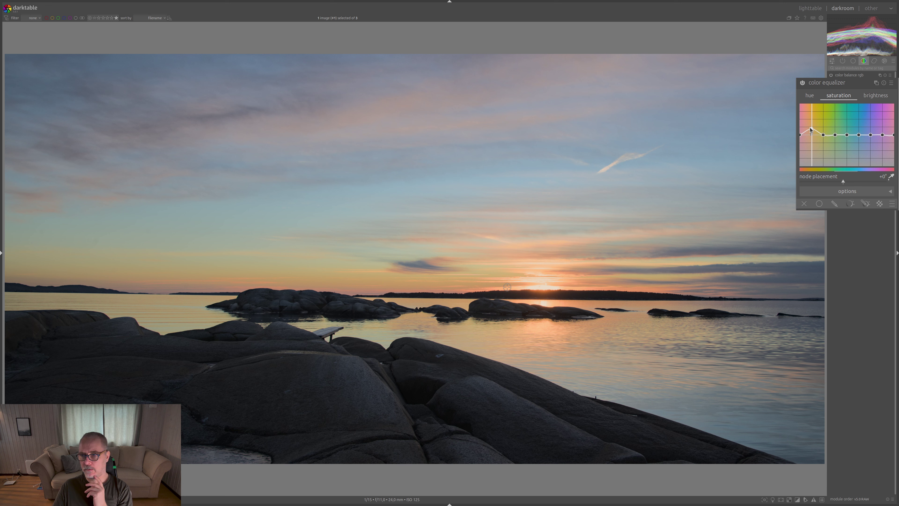
drag(811, 129, 811, 133)
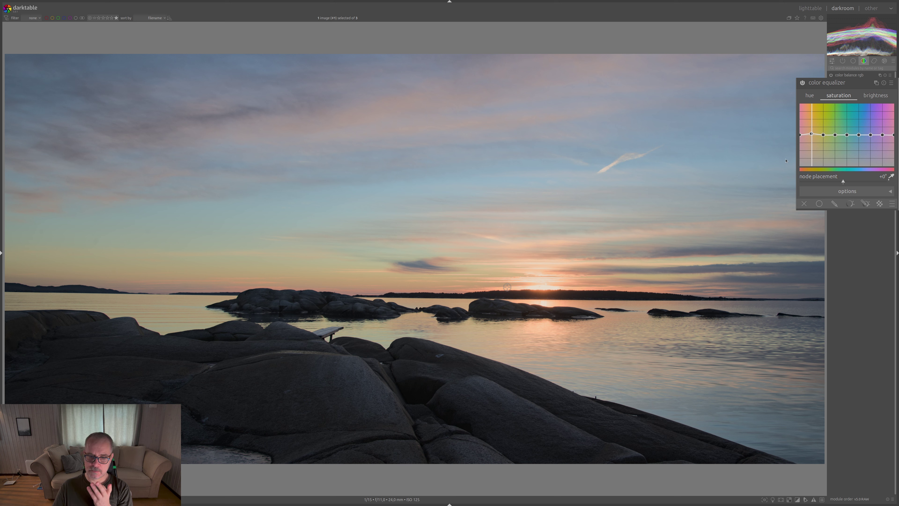
Try darkening the sampled orange tones in the color equalizer's brightness curve, and return the node to neutral
click(875, 95)
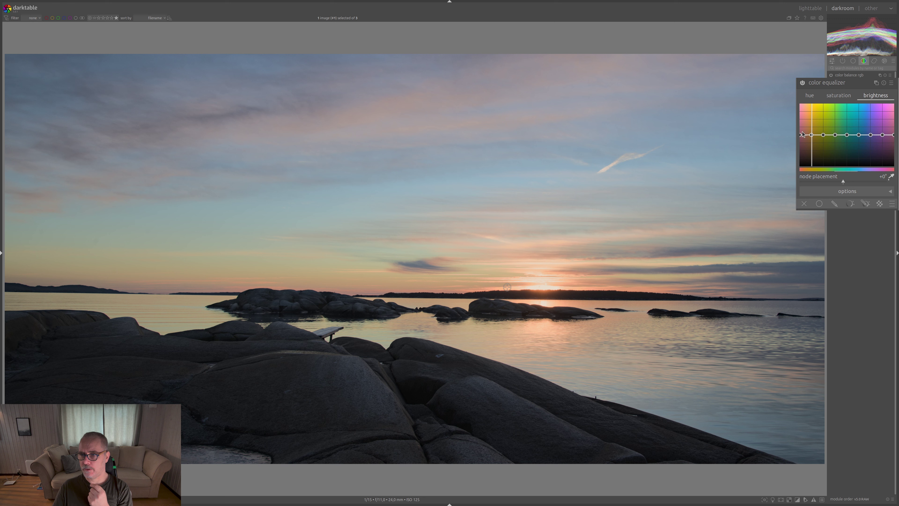
scroll(811, 139, down, 2)
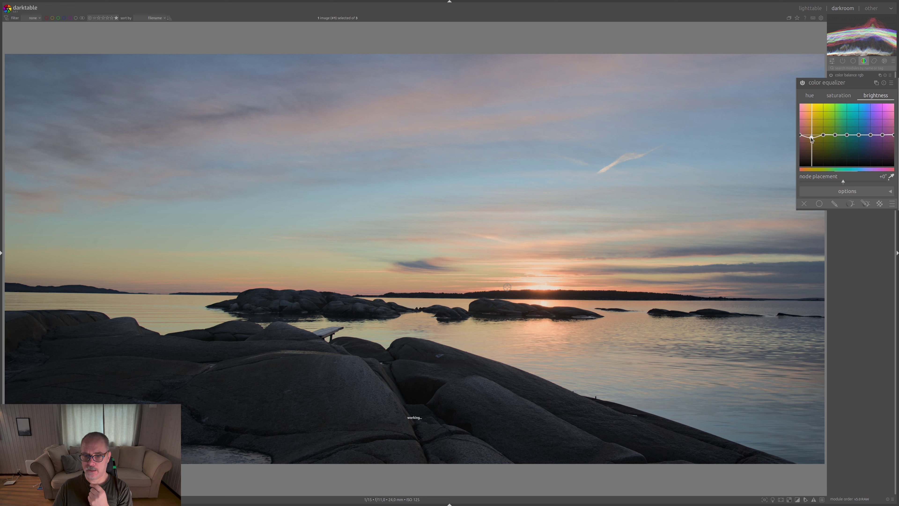
scroll(811, 138, down, 1)
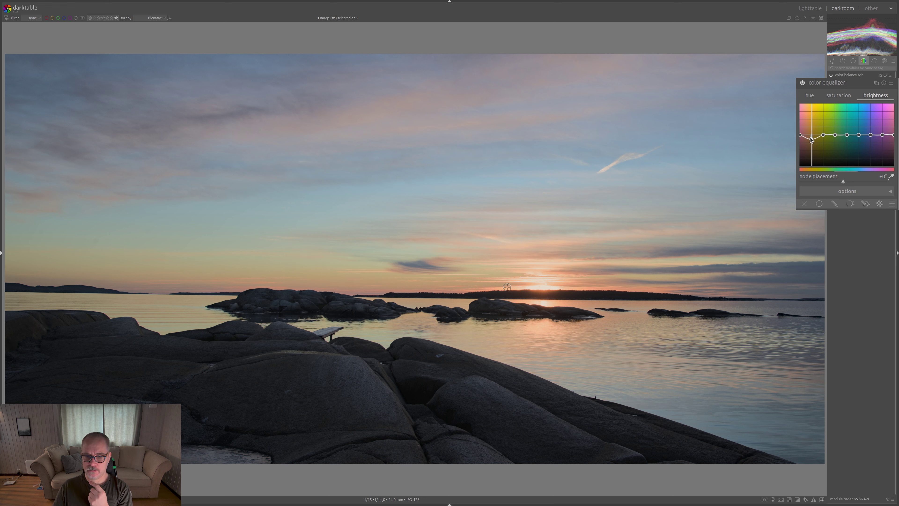
scroll(811, 139, down, 1)
scroll(811, 139, down, 1)
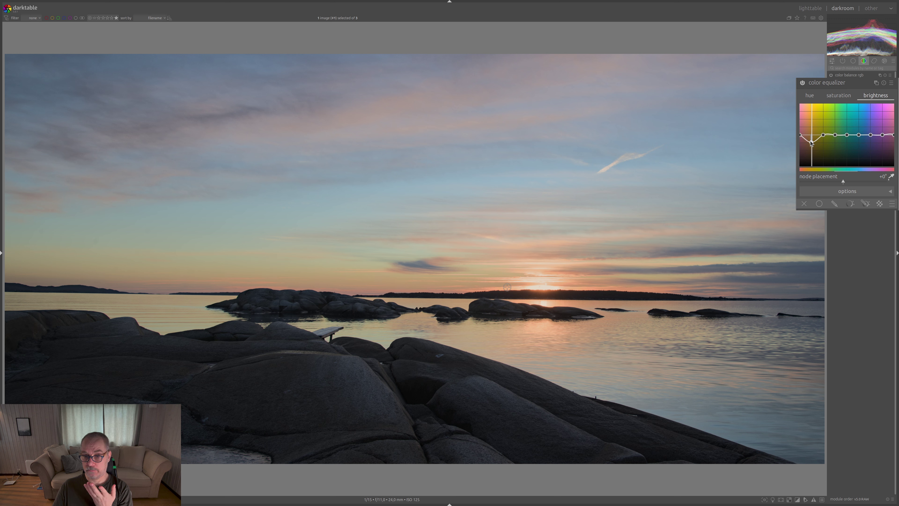
scroll(812, 142, down, 1)
scroll(811, 143, down, 1)
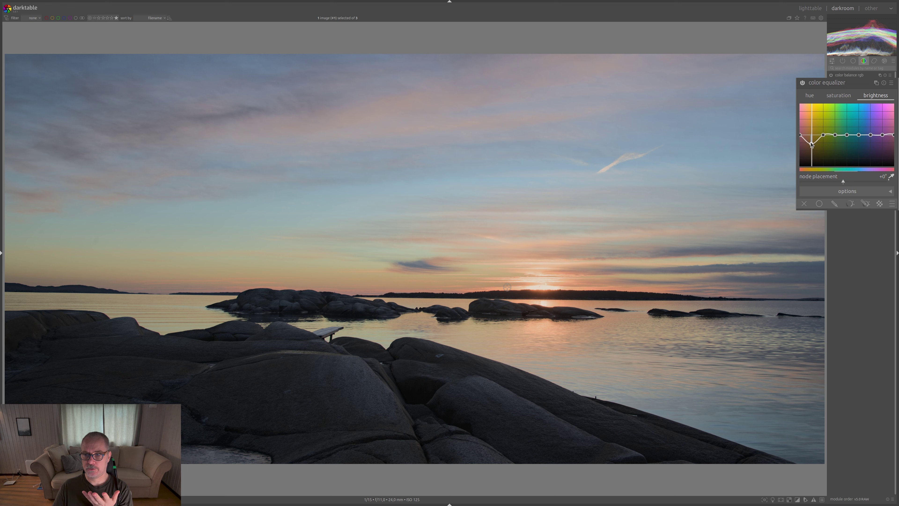
drag(811, 143, 811, 134)
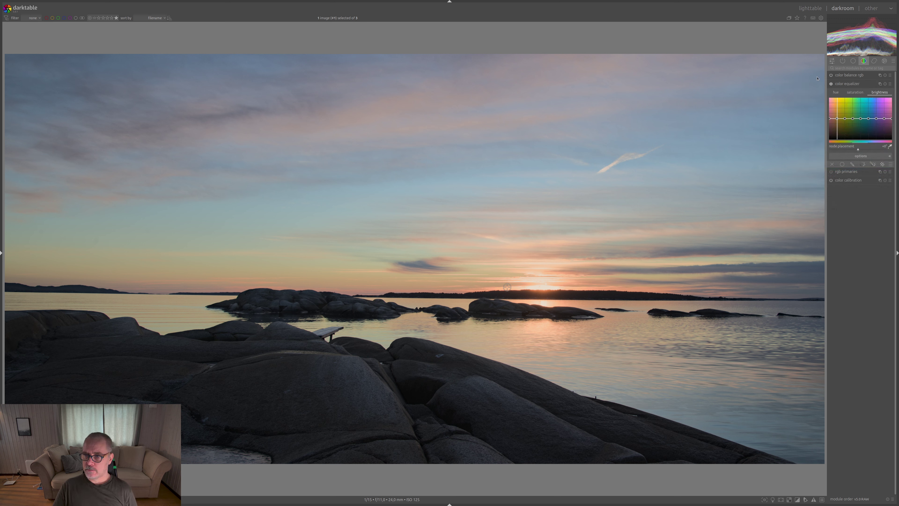
Raise the luma contrast slightly around the mid-scale details in the contrast equalizer, comparing the photo with the module off and on
click(884, 61)
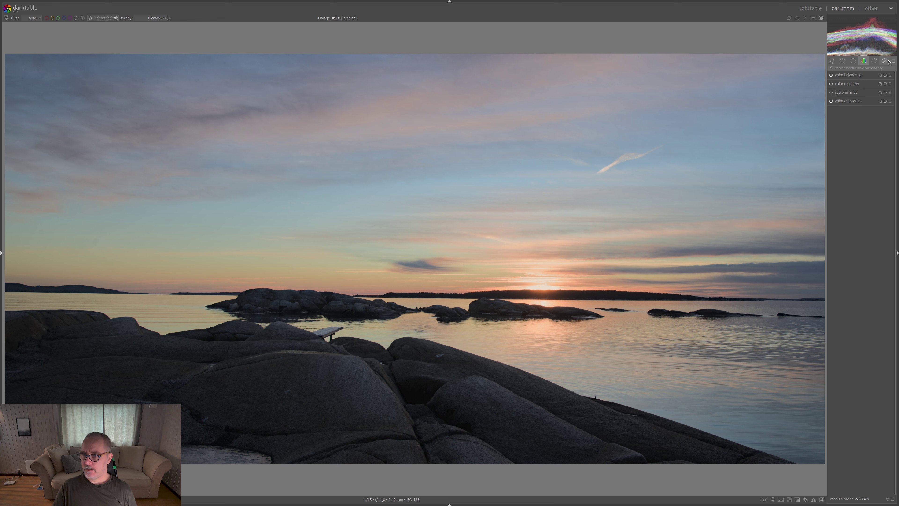
click(874, 61)
click(885, 62)
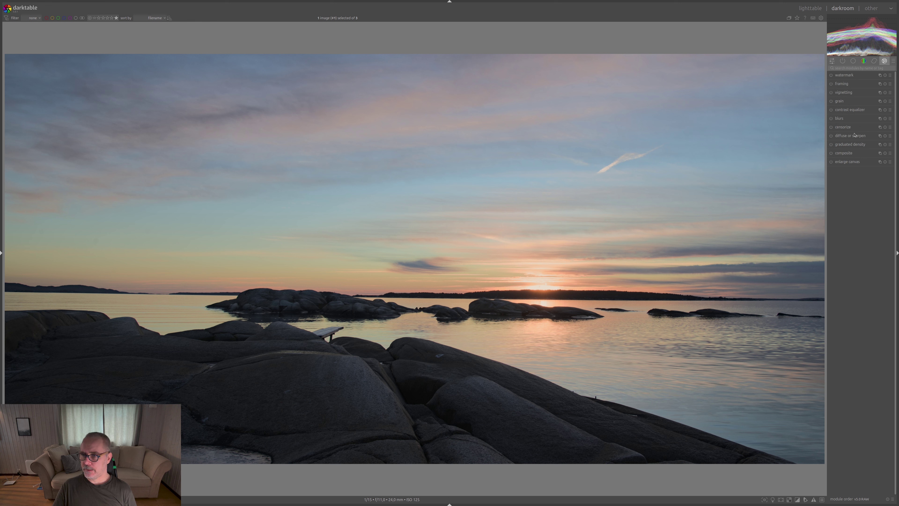
click(845, 113)
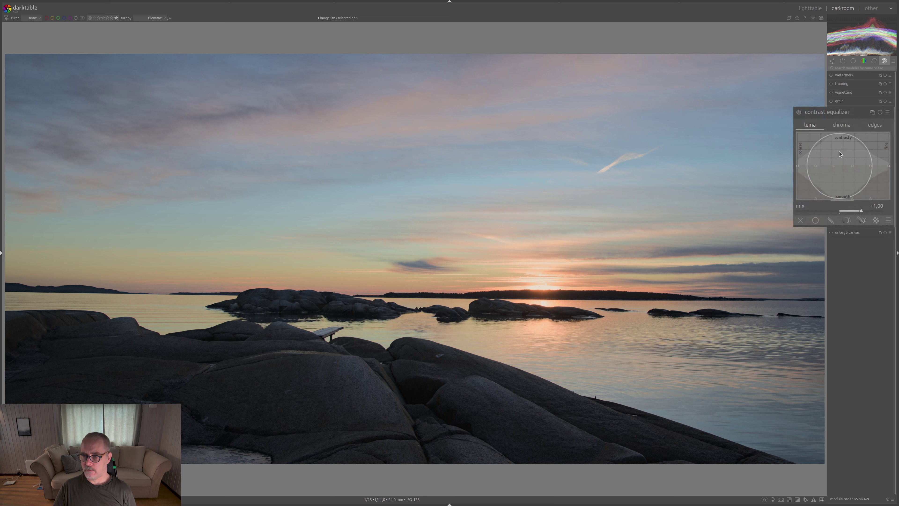
drag(843, 167, 842, 160)
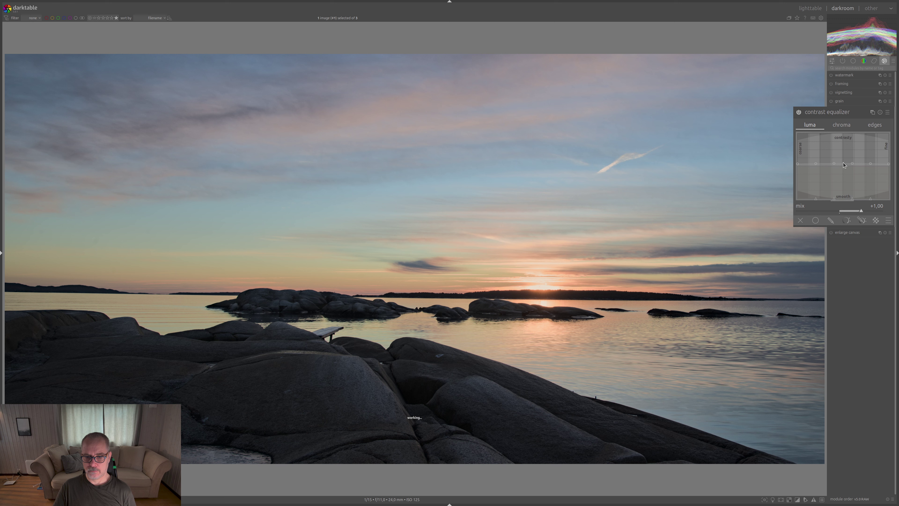
click(799, 113)
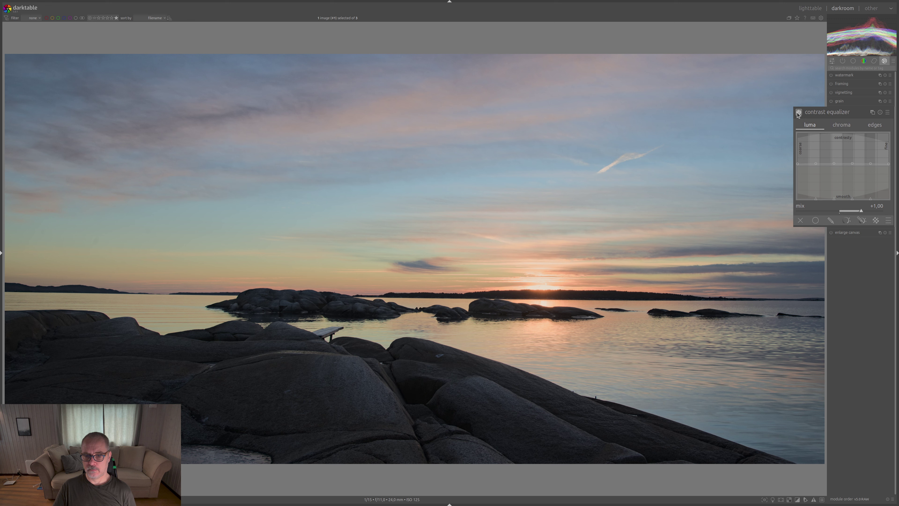
click(799, 112)
click(799, 113)
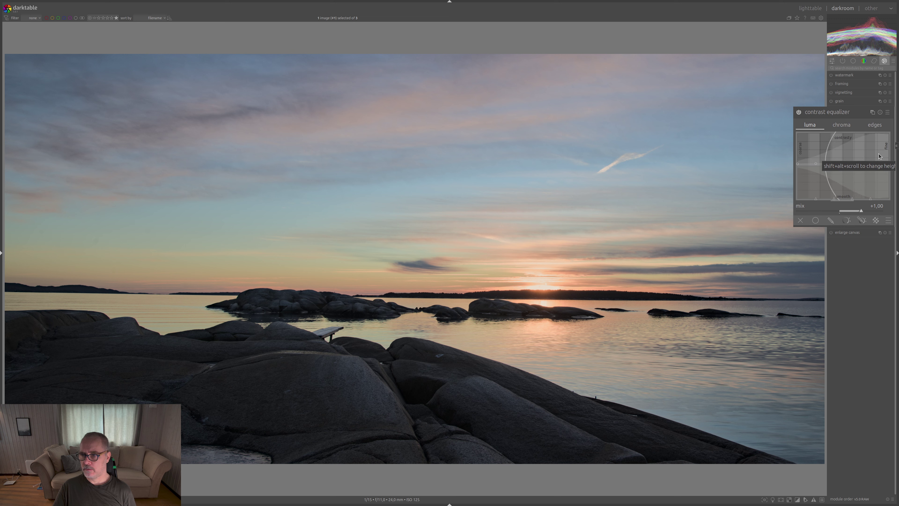
Narrow the contrast equalizer's adjustment area and lift the finest luma details slightly, checking the effect with the module off and on
scroll(889, 166, up, 1)
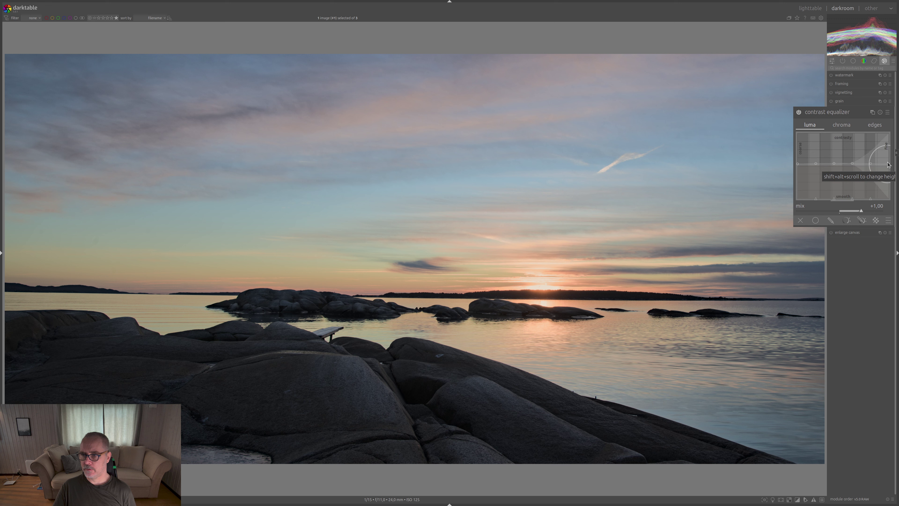
scroll(889, 165, up, 1)
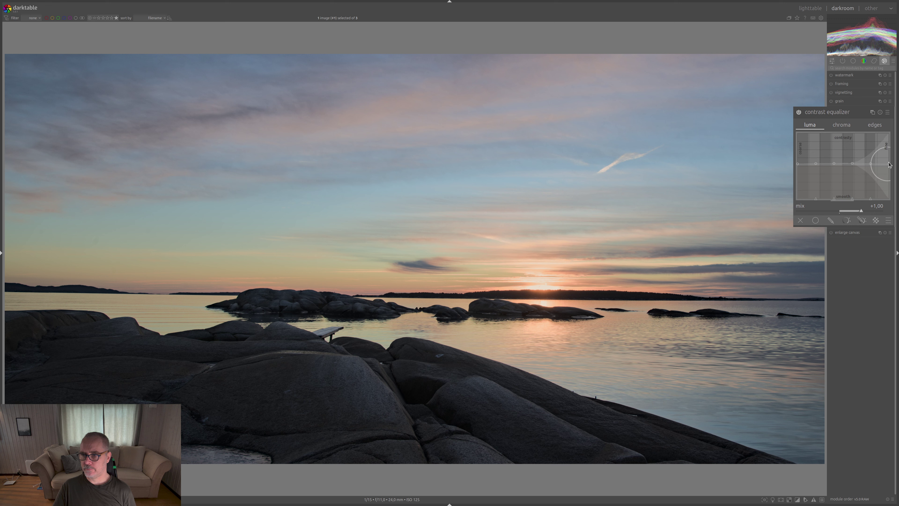
drag(888, 160, 888, 158)
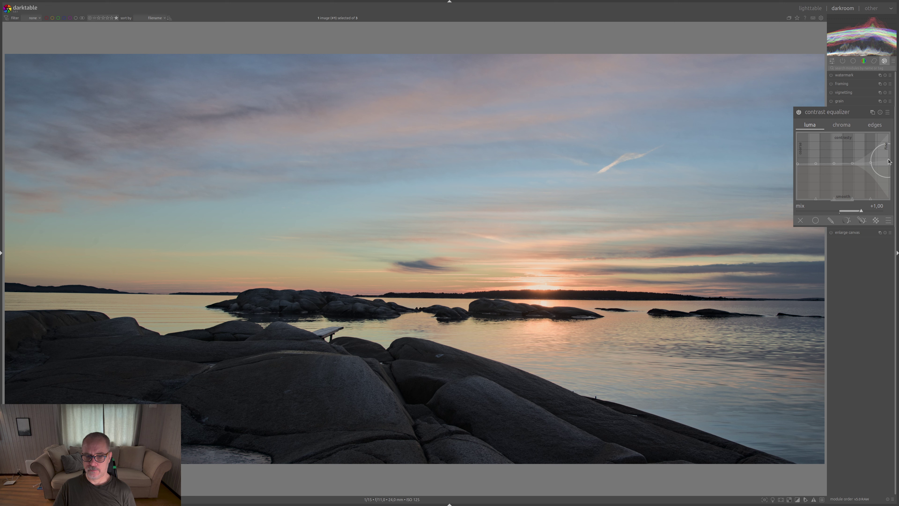
click(798, 113)
click(798, 112)
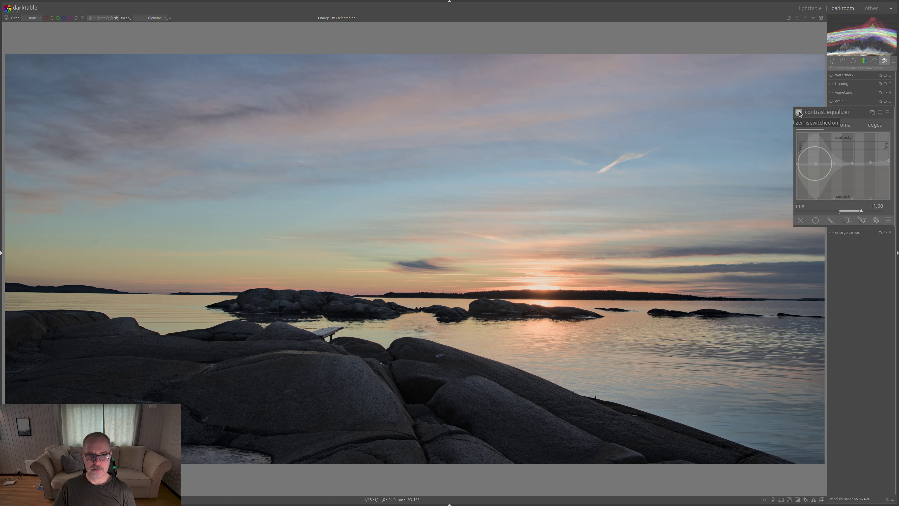
click(798, 112)
click(799, 111)
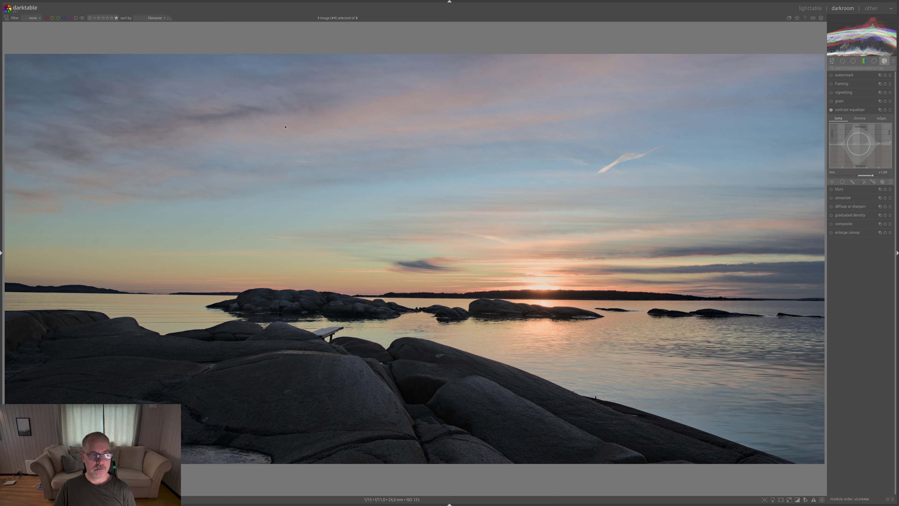
Take a snapshot of the current edit and compare the photo with the earlier orientation snapshot by sweeping the split line across it
click(1, 152)
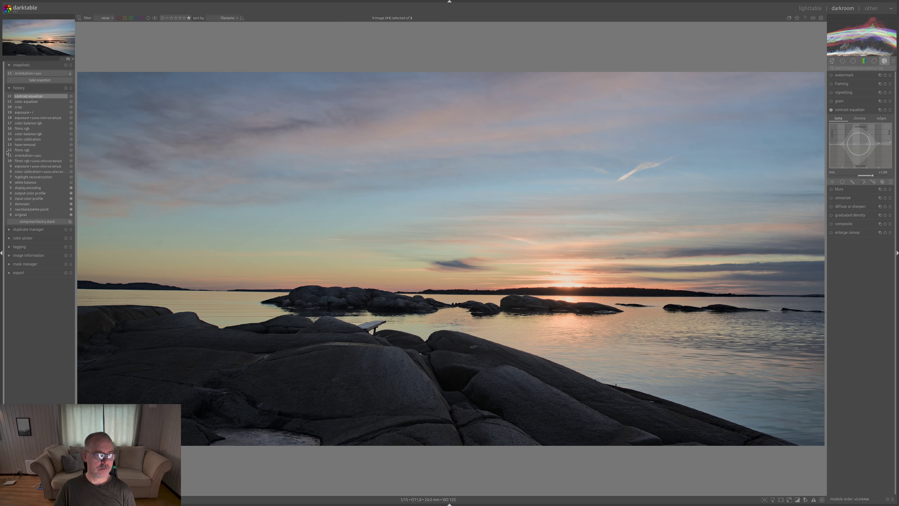
click(50, 81)
click(39, 79)
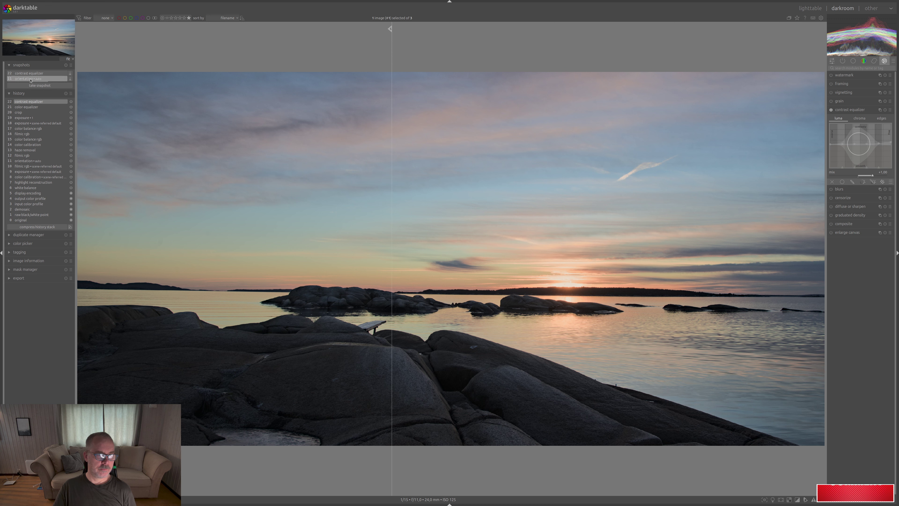
click(51, 73)
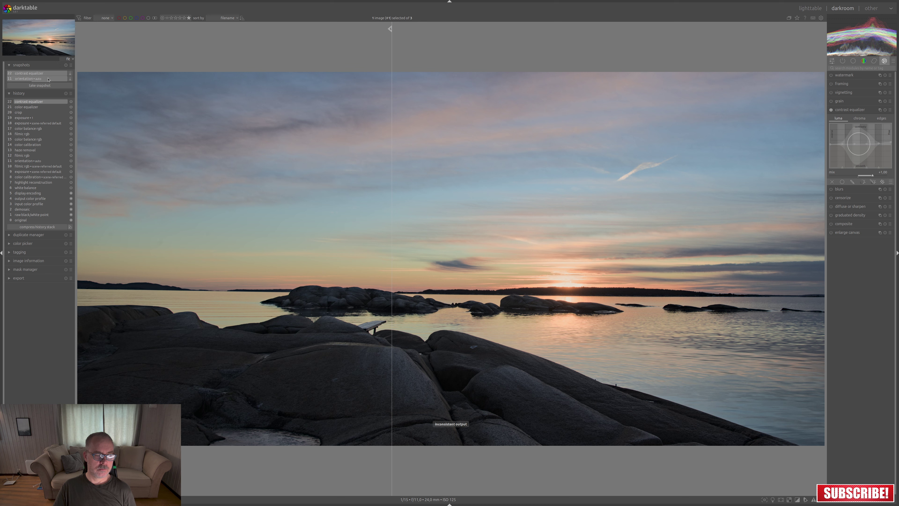
click(49, 78)
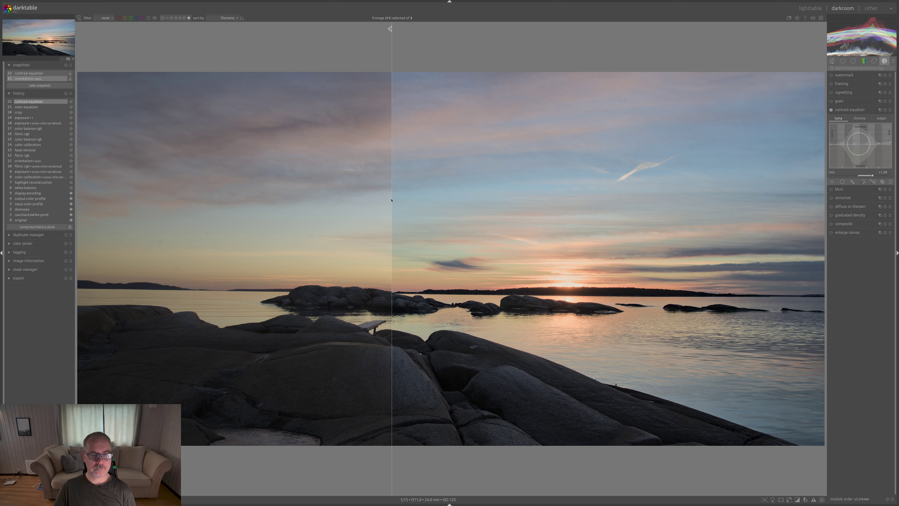
drag(392, 199, 654, 219)
drag(551, 224, 450, 208)
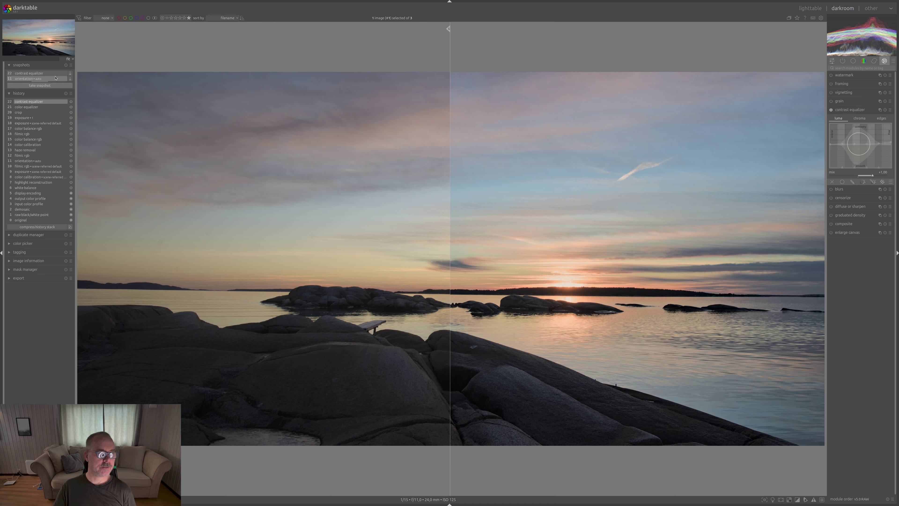
click(31, 78)
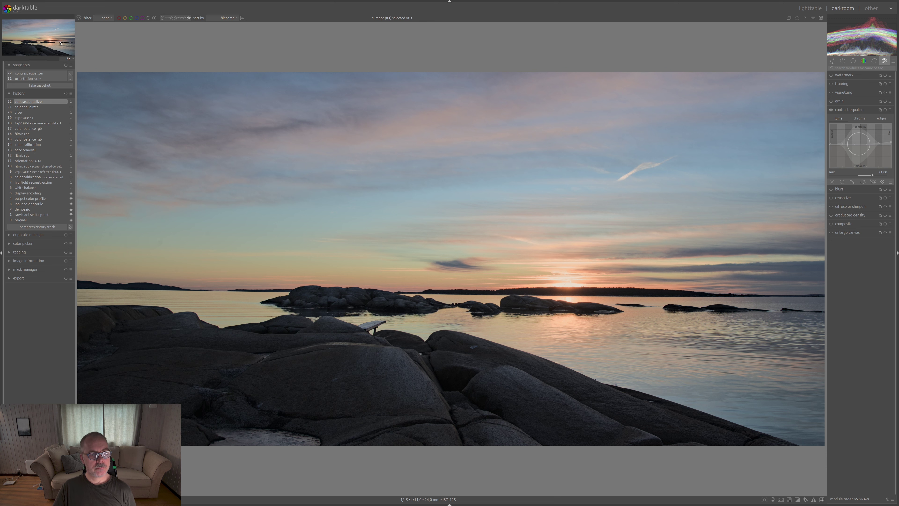